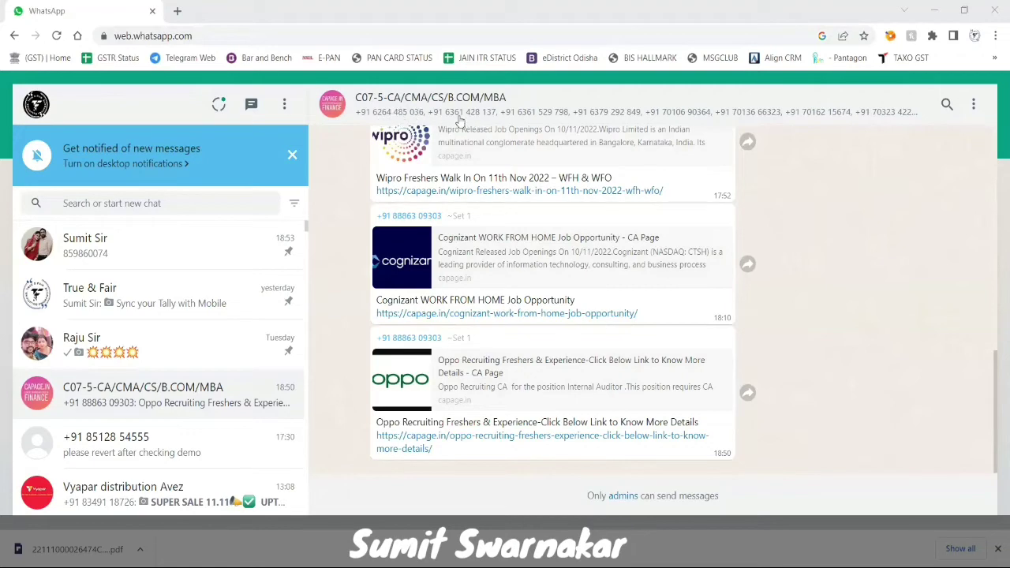
# - Inspect the WhatsApp group header in DevTools and copy the element listing members' phone numbers
pyautogui.rightClick(413, 116)
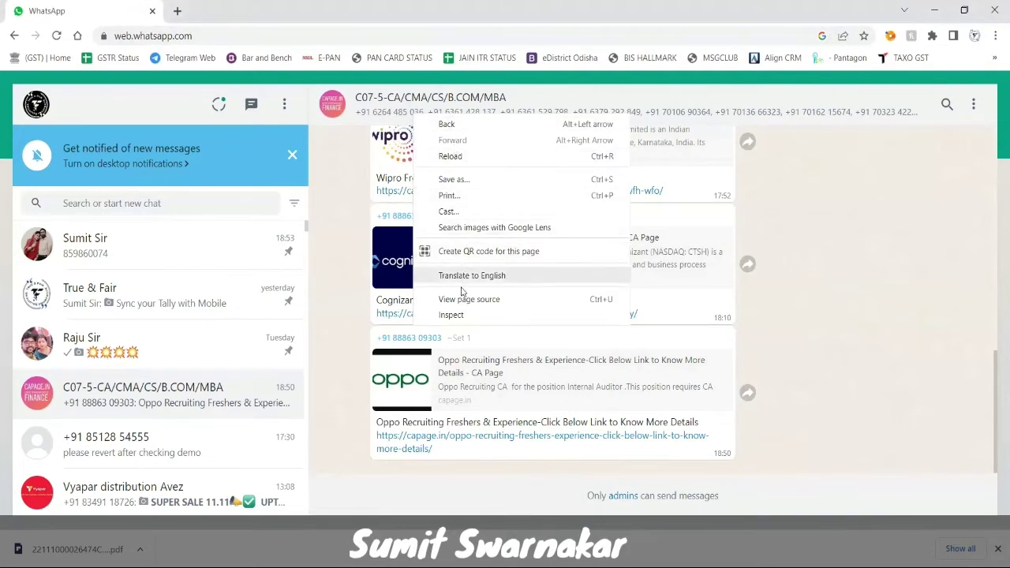
pyautogui.click(451, 314)
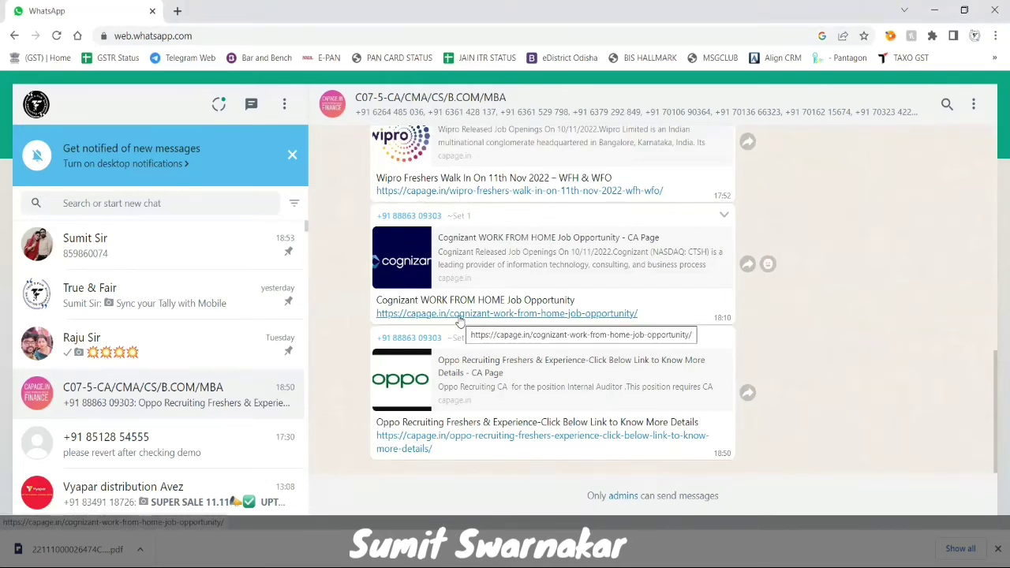
pyautogui.hotkey('ctrl', 'shift', 'i')
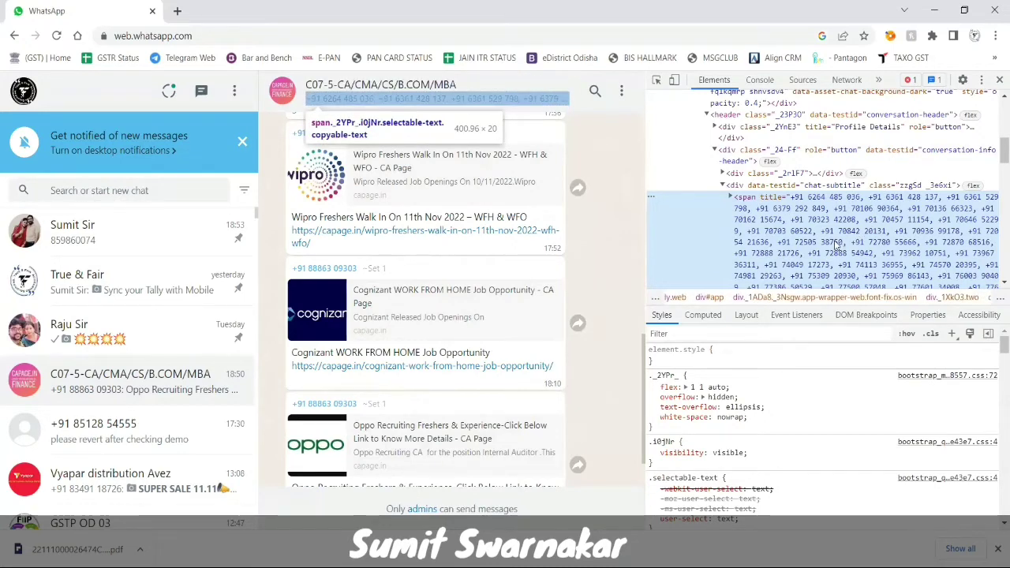
pyautogui.hotkey('ctrl', 'c')
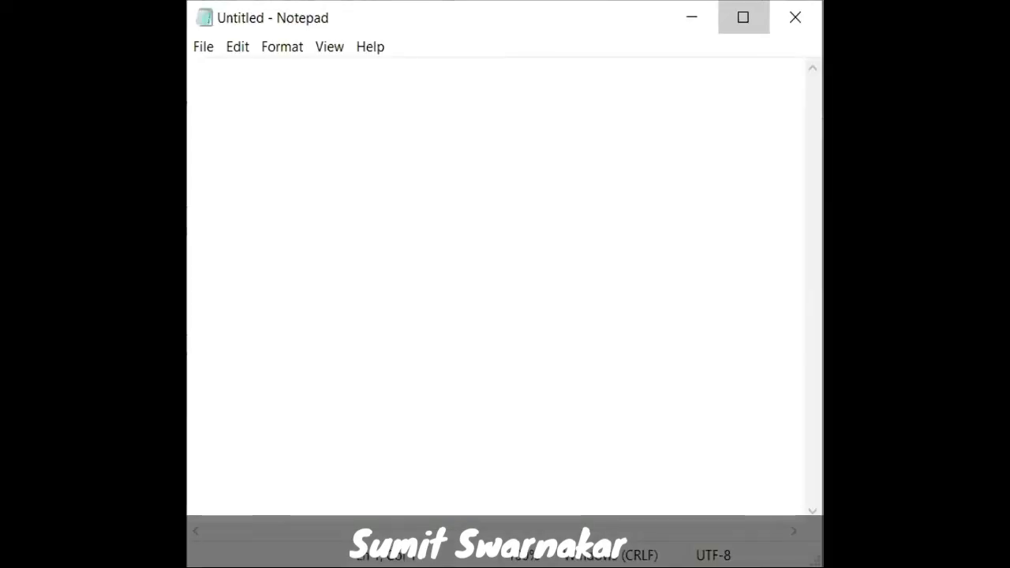
# - Maximize Notepad and paste the copied member-number markup
pyautogui.click(734, 18)
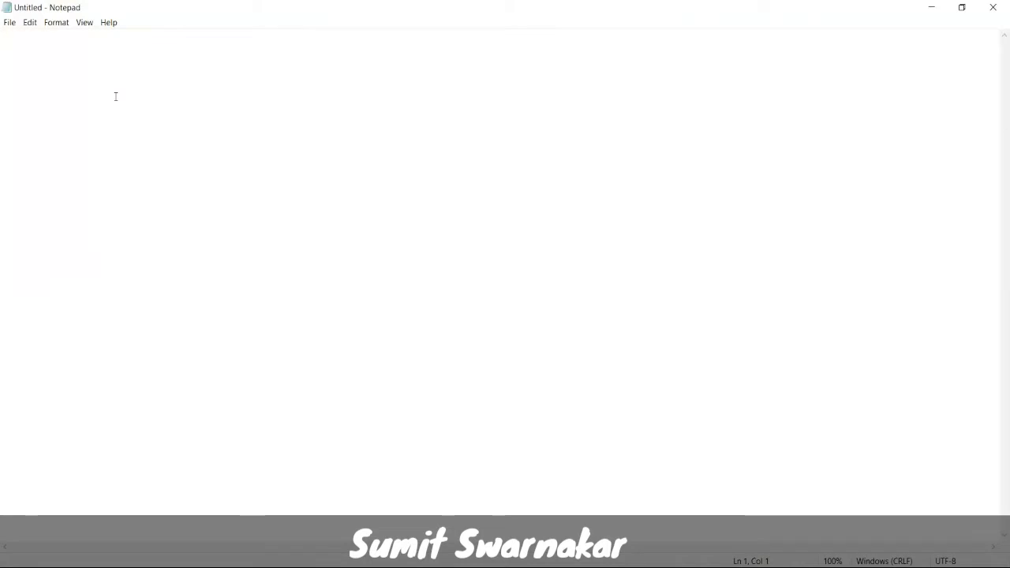
pyautogui.hotkey('ctrl', 'v')
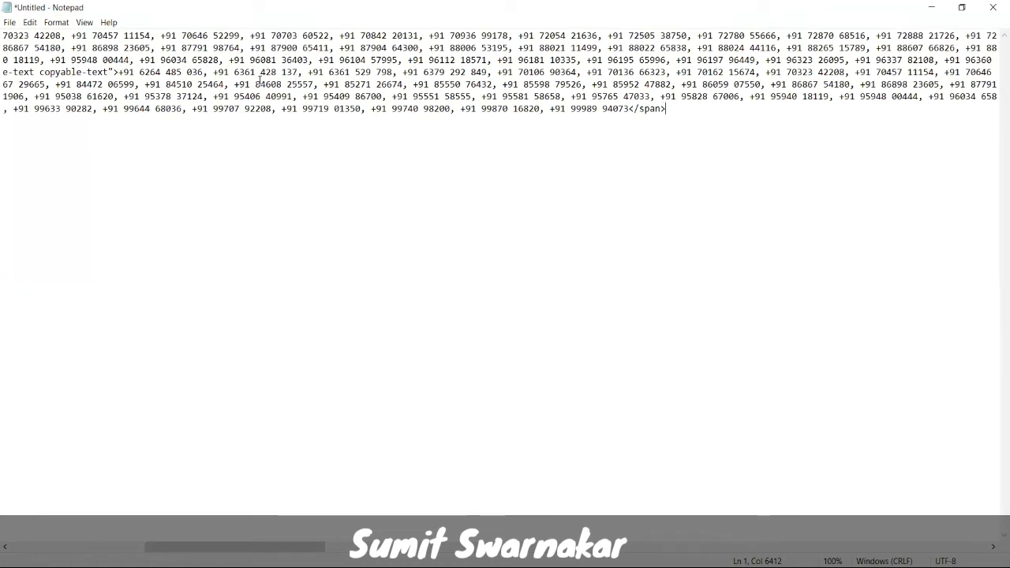
pyautogui.keyDown('shift'); pyautogui.click(118, 72); pyautogui.keyUp('shift')
pyautogui.click(340, 83)
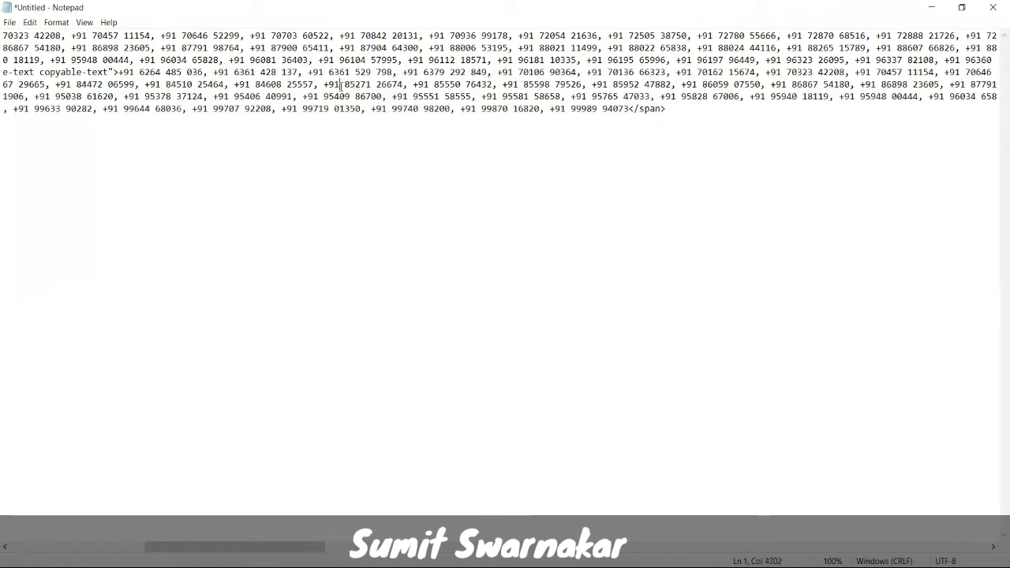
# - Delete the leading <span title=" text before the first number
pyautogui.hotkey('ctrl', 'Home')
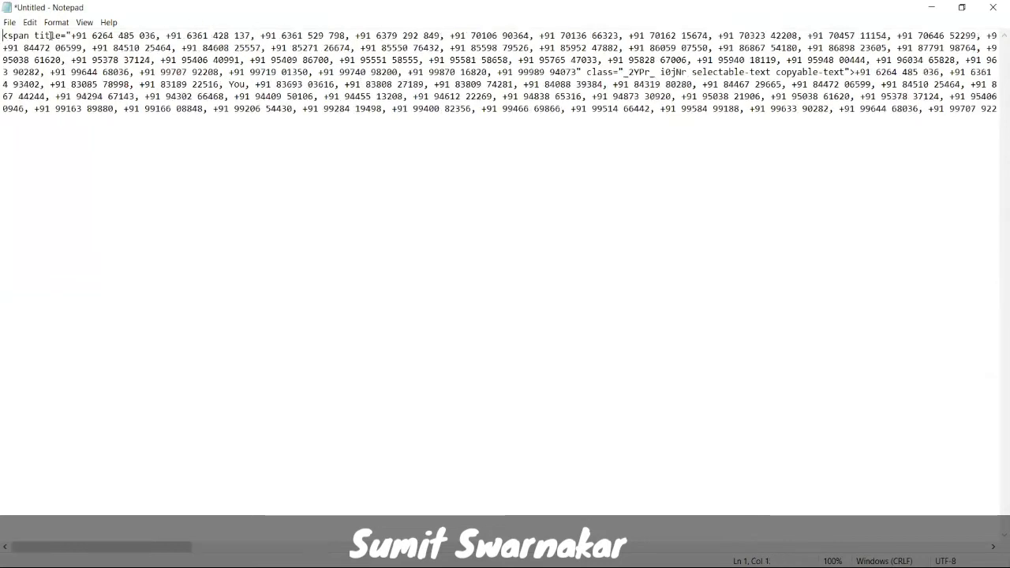
pyautogui.hotkey('shift', 'Right')
pyautogui.hotkey('shift', 'Right')
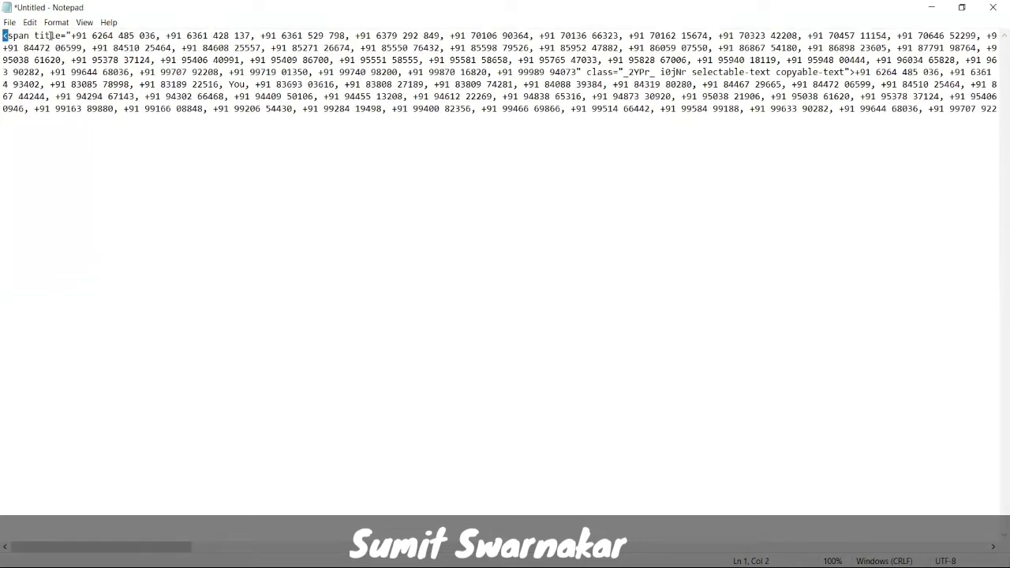
pyautogui.hotkey('shift', 'Right')
pyautogui.hotkey('shift', 'Right')
pyautogui.hotkey('shift', 'Right')
pyautogui.hotkey('shift', 'Right')
pyautogui.hotkey('shift', 'Right')
pyautogui.hotkey('shift', 'Right')
pyautogui.hotkey('shift', 'Right')
pyautogui.hotkey('shift', 'Right')
pyautogui.hotkey('shift', 'Right')
pyautogui.hotkey('shift', 'Right')
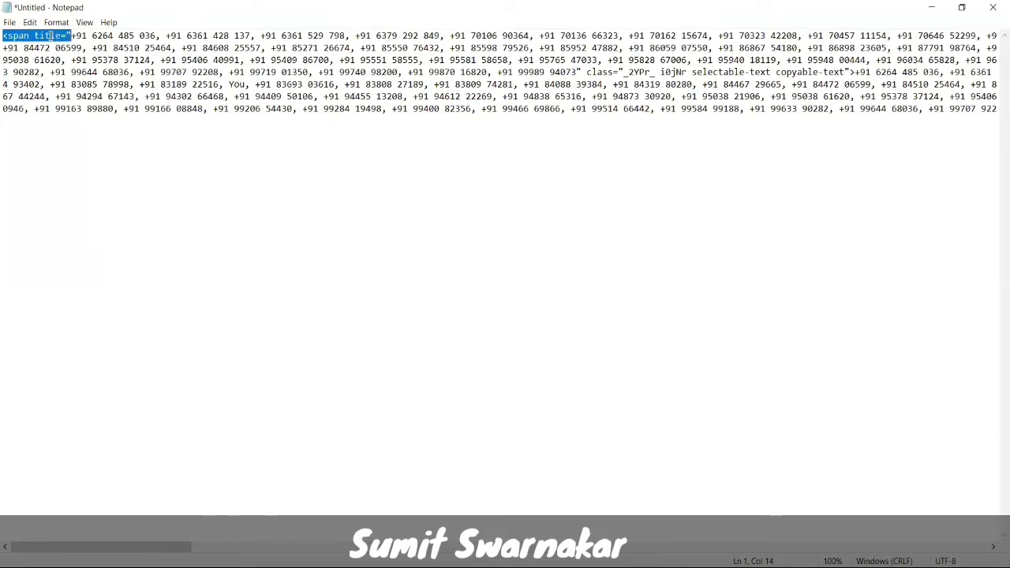
pyautogui.hotkey('shift', 'Right')
pyautogui.press('BackSpace')
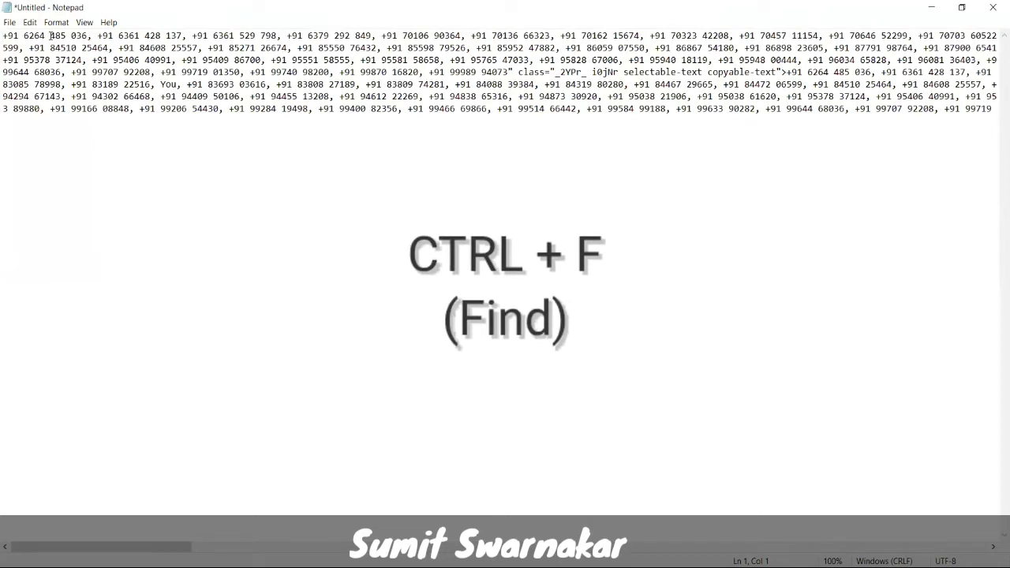
# - Search the text for 'class' to locate the trailing attribute
pyautogui.hotkey('ctrl', 'f')
pyautogui.write('class')
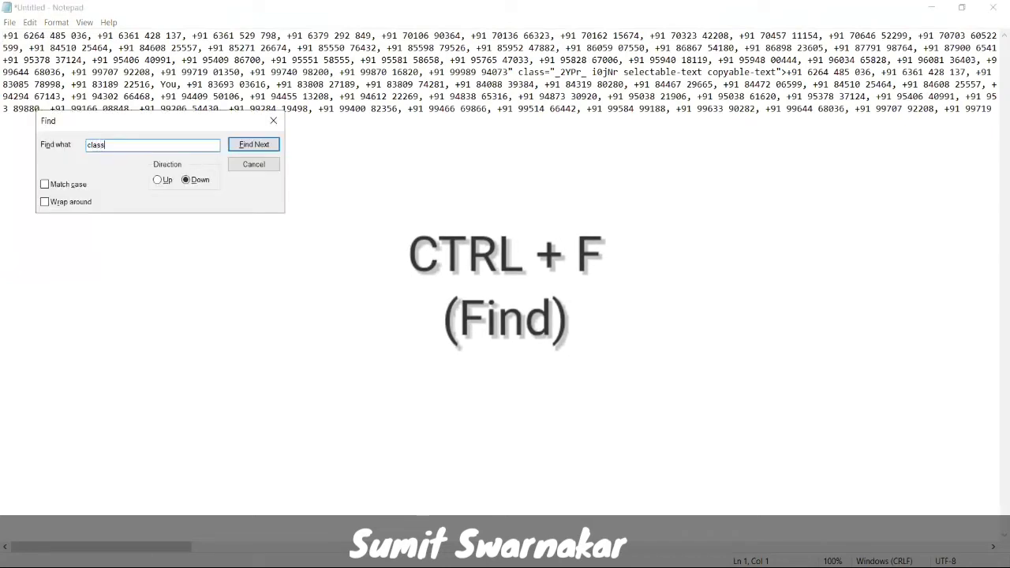
pyautogui.click(254, 145)
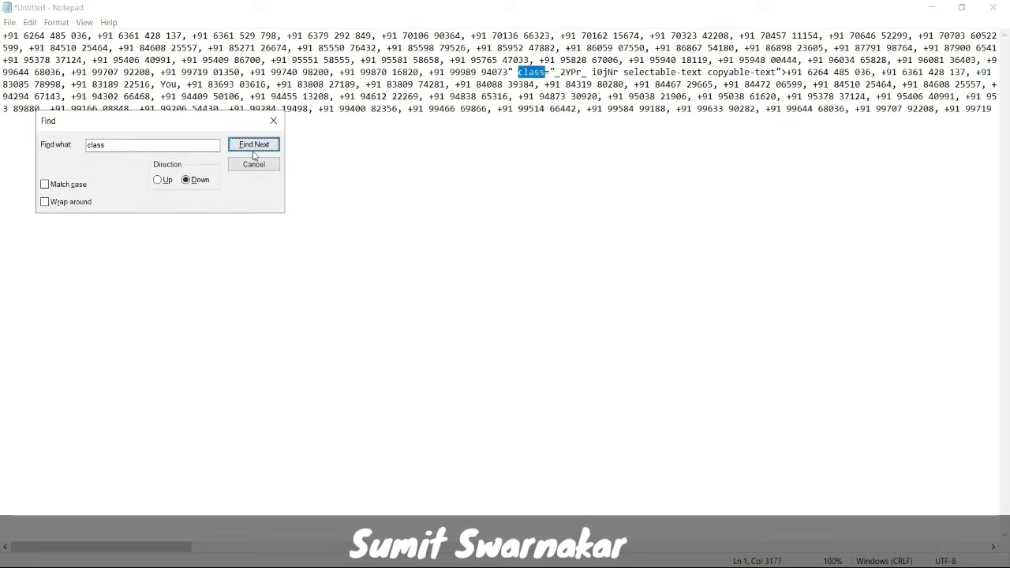
pyautogui.click(273, 123)
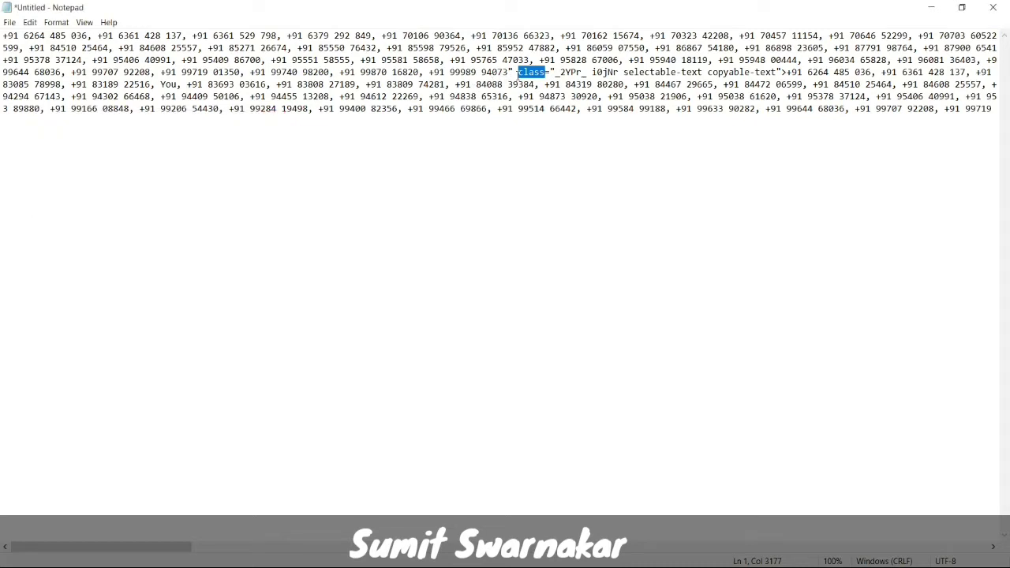
# - Delete everything from the quote before class through the closing span tag
pyautogui.click(517, 73)
pyautogui.moveTo(517, 73); pyautogui.dragTo(509, 73)
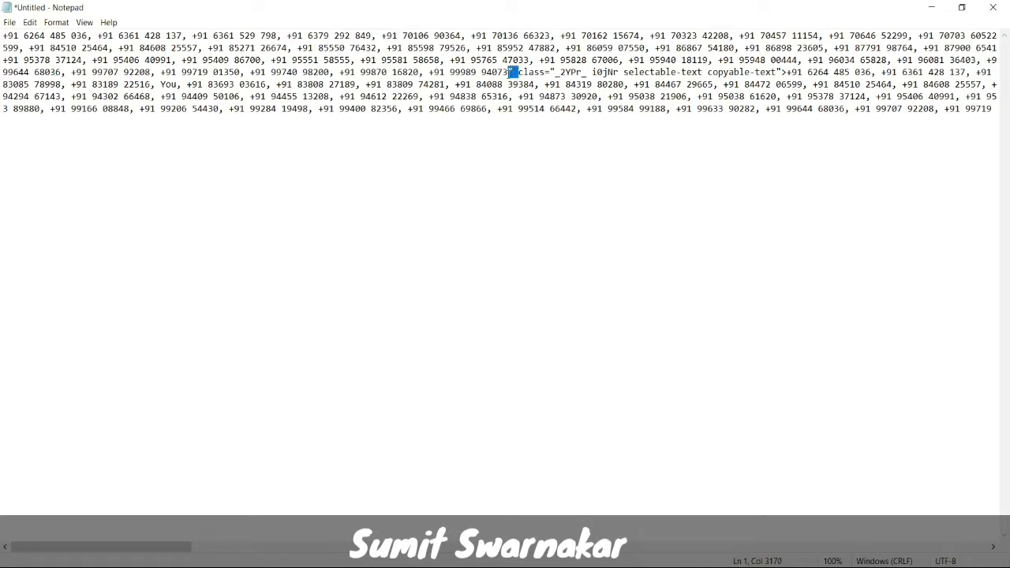
pyautogui.click(514, 72)
pyautogui.hotkey('shift', 'Right')
pyautogui.hotkey('shift', 'Right')
pyautogui.hotkey('shift', 'Right')
pyautogui.hotkey('shift', 'Down')
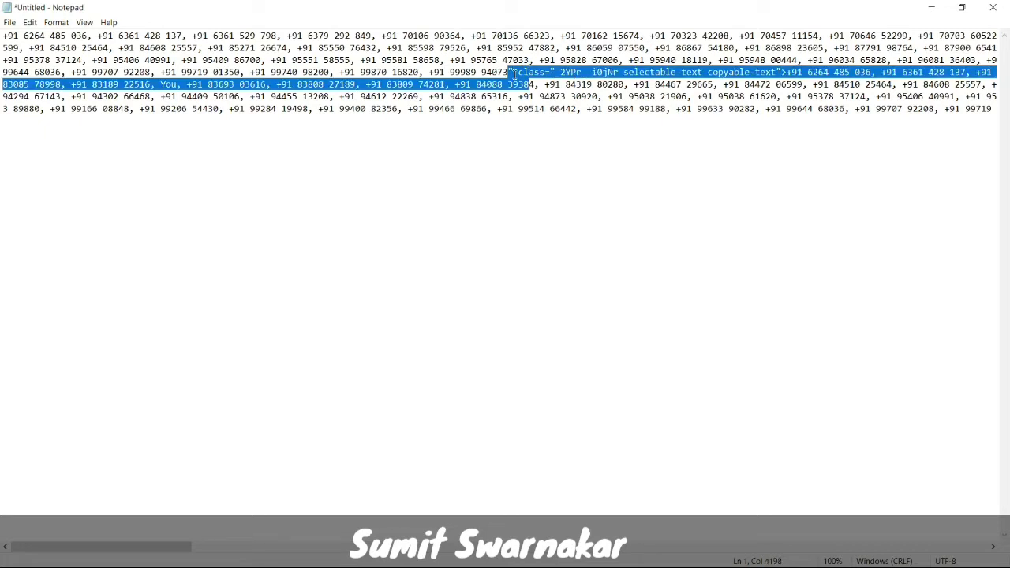
pyautogui.hotkey('shift', 'Down')
pyautogui.hotkey('shift', 'Down')
pyautogui.hotkey('shift', 'End')
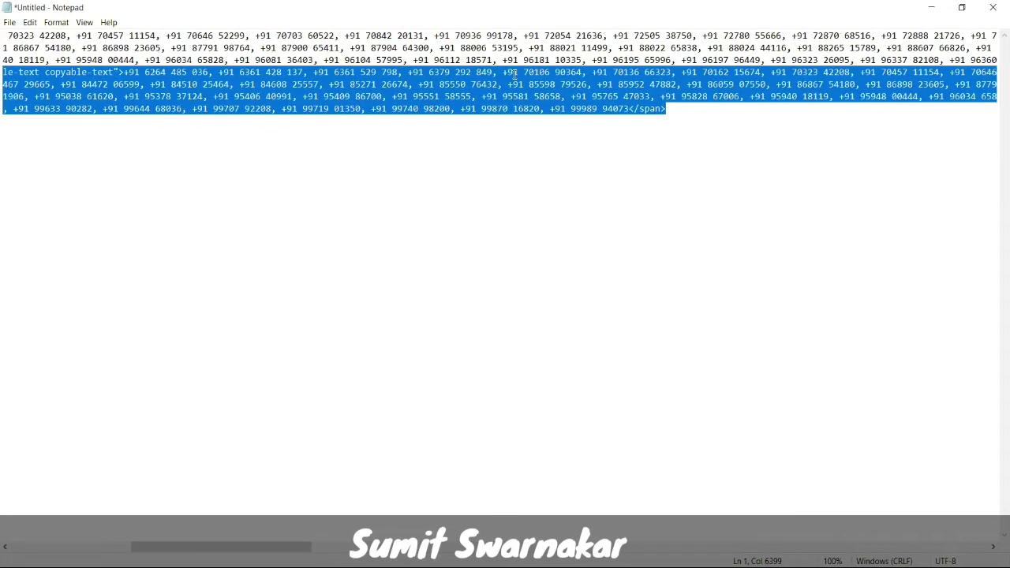
pyautogui.press('Delete')
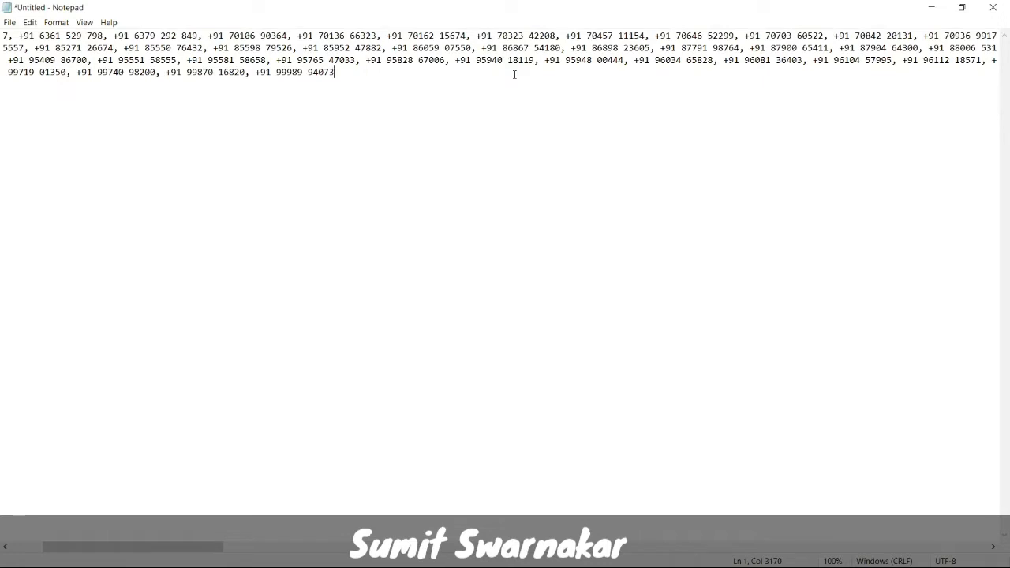
pyautogui.press('Left')
pyautogui.press('Left')
pyautogui.press('Left')
pyautogui.press('Left')
pyautogui.press('Left')
pyautogui.press('Left')
pyautogui.press('Left')
pyautogui.press('Left')
pyautogui.press('Left')
pyautogui.press('Left')
pyautogui.press('Left')
pyautogui.press('Left')
pyautogui.press('Left')
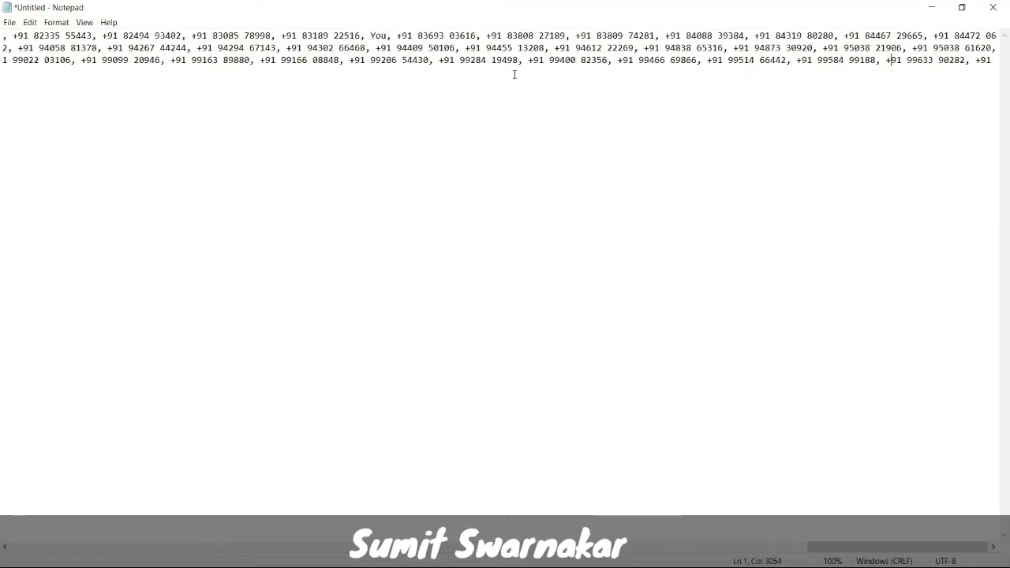
pyautogui.press('Left')
pyautogui.press('Left')
pyautogui.press('Left')
pyautogui.press('Home')
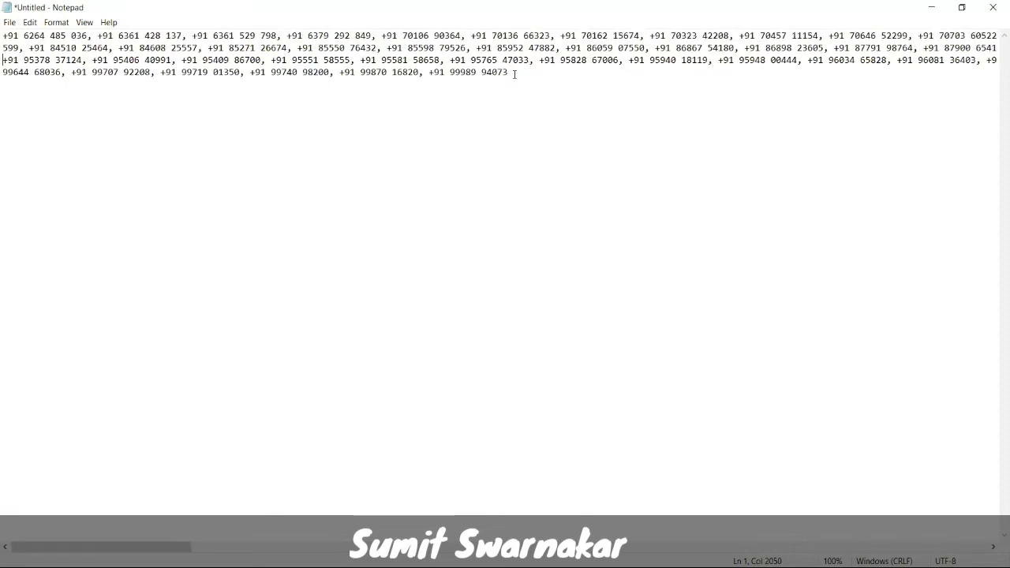
pyautogui.press('Up')
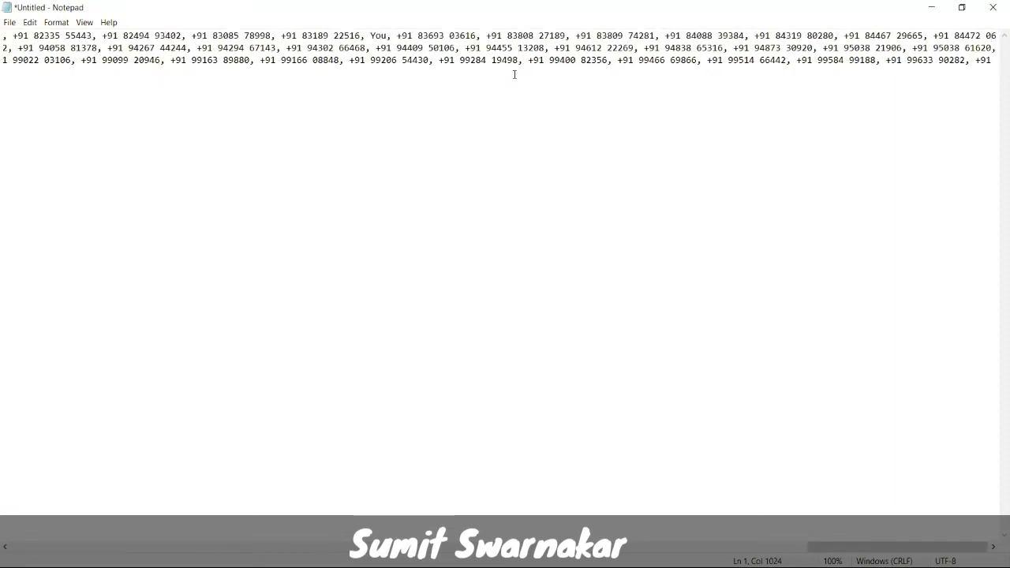
pyautogui.press('Up')
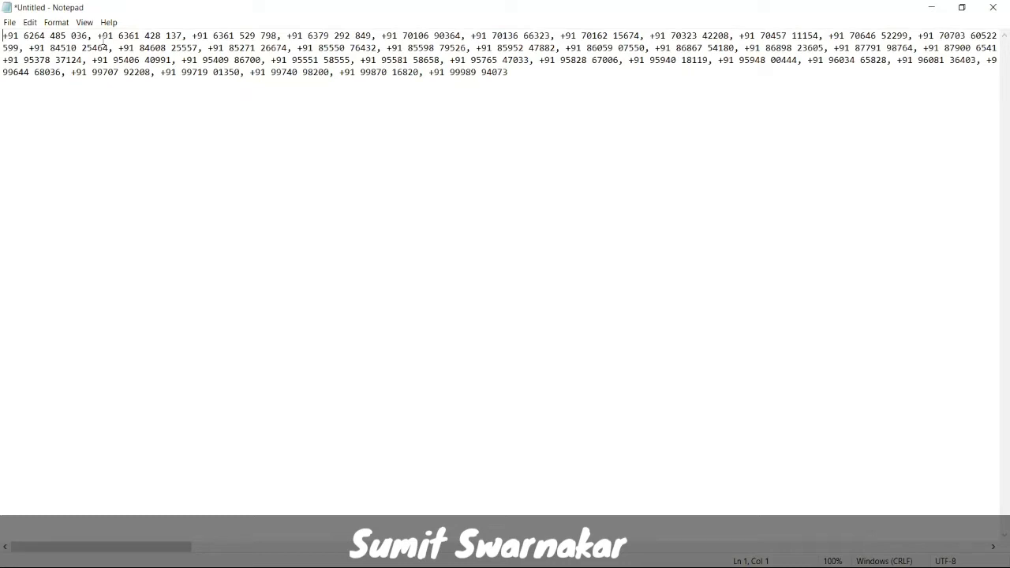
# - Remove every +91 prefix from the number list with Replace All
pyautogui.hotkey('shift', 'Right')
pyautogui.hotkey('shift', 'Right')
pyautogui.hotkey('shift', 'Right')
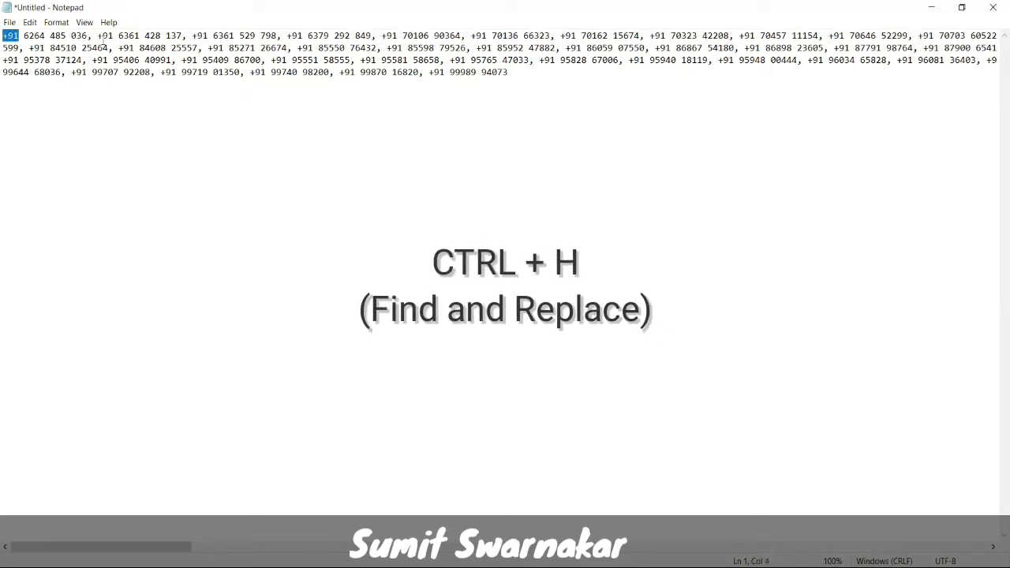
pyautogui.hotkey('shift', 'Right')
pyautogui.hotkey('ctrl', 'h')
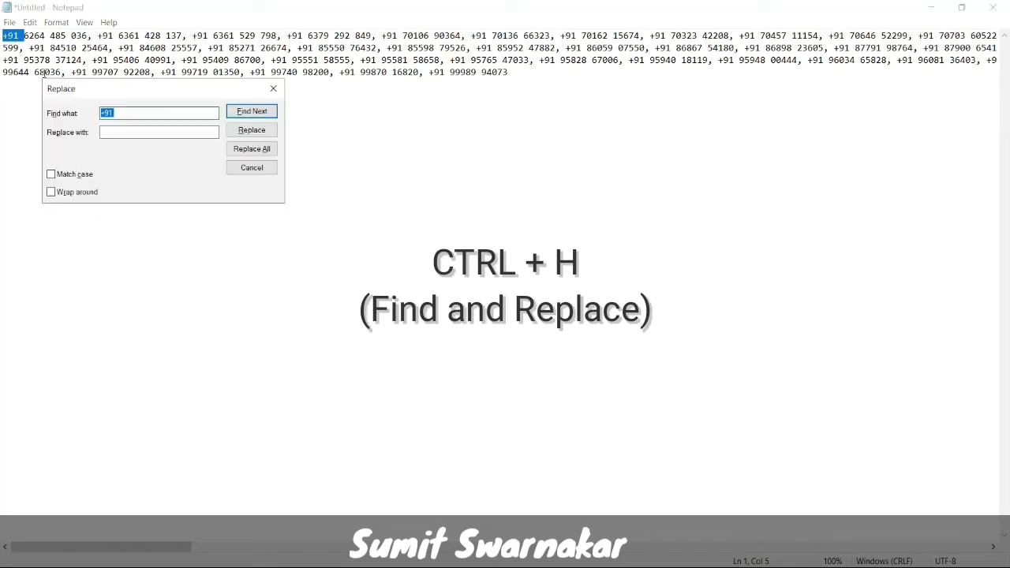
pyautogui.click(131, 115)
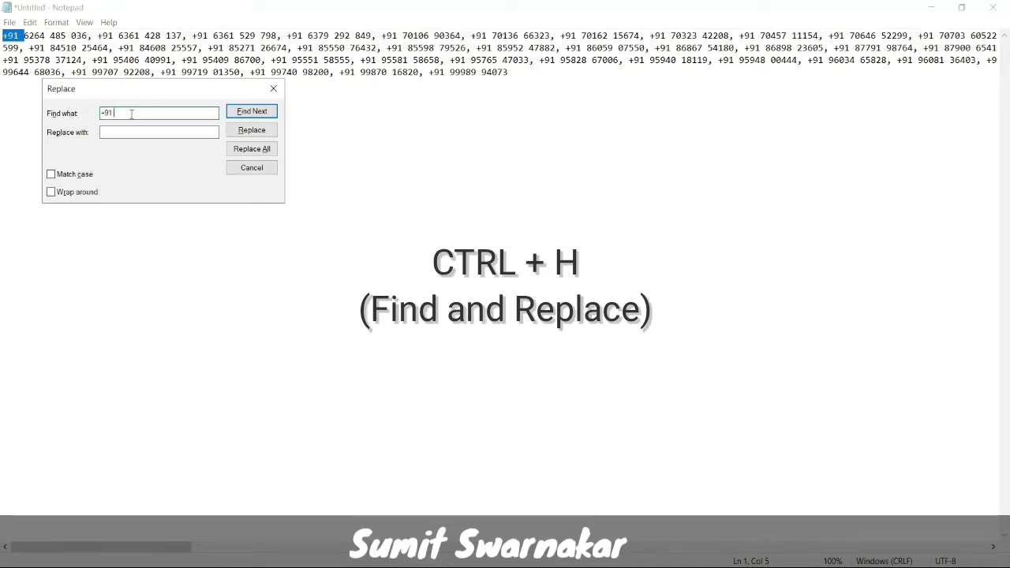
pyautogui.click(116, 133)
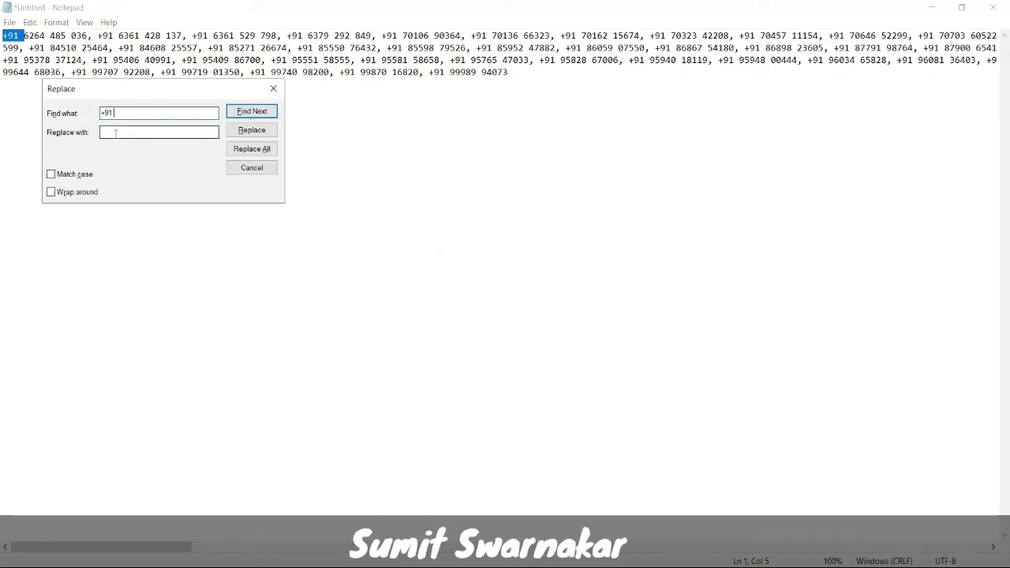
pyautogui.click(240, 154)
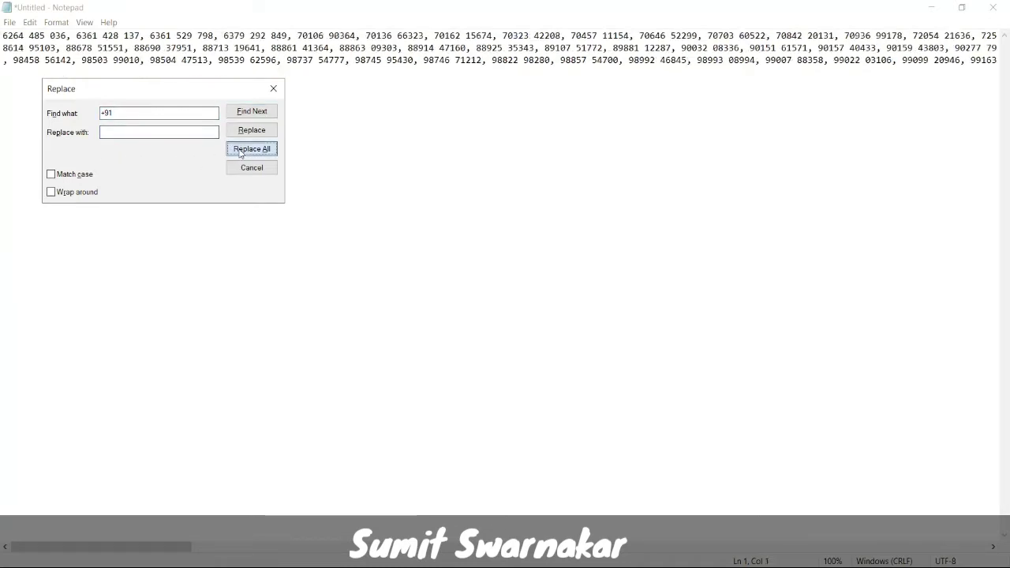
pyautogui.click(273, 88)
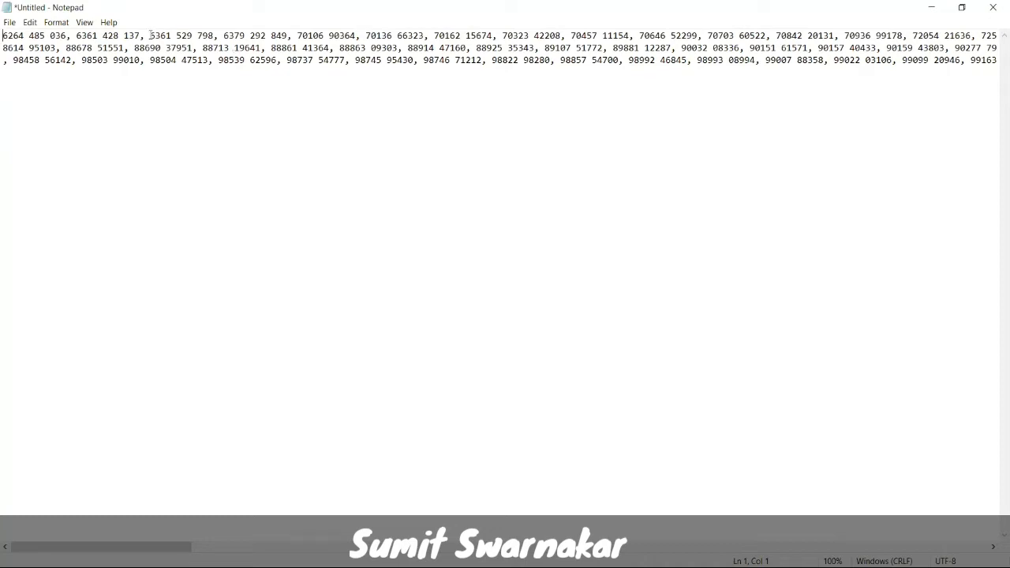
# - Bring up Find with the old +91 search term cleared
pyautogui.moveTo(150, 34); pyautogui.dragTo(218, 38)
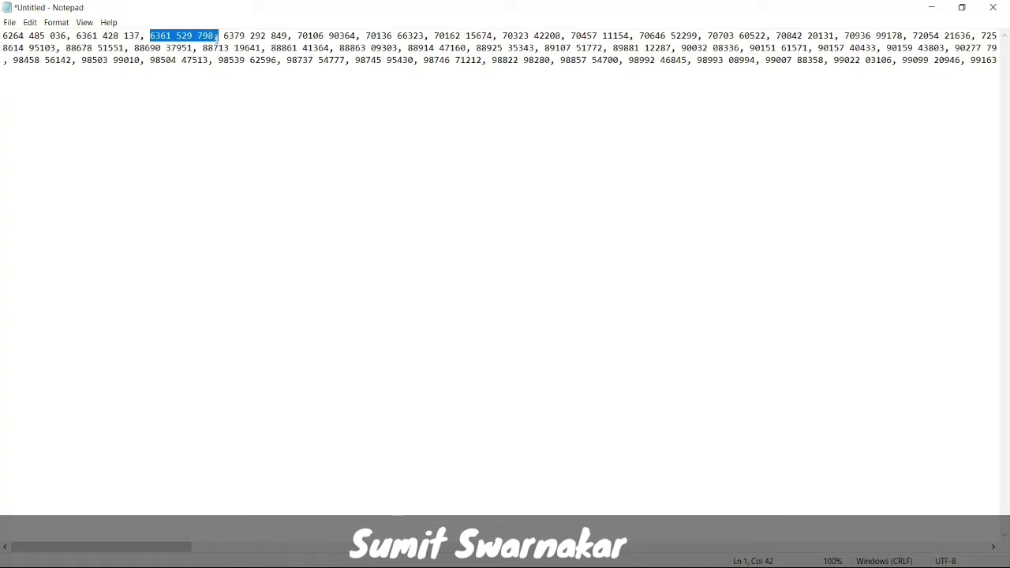
pyautogui.click(35, 36)
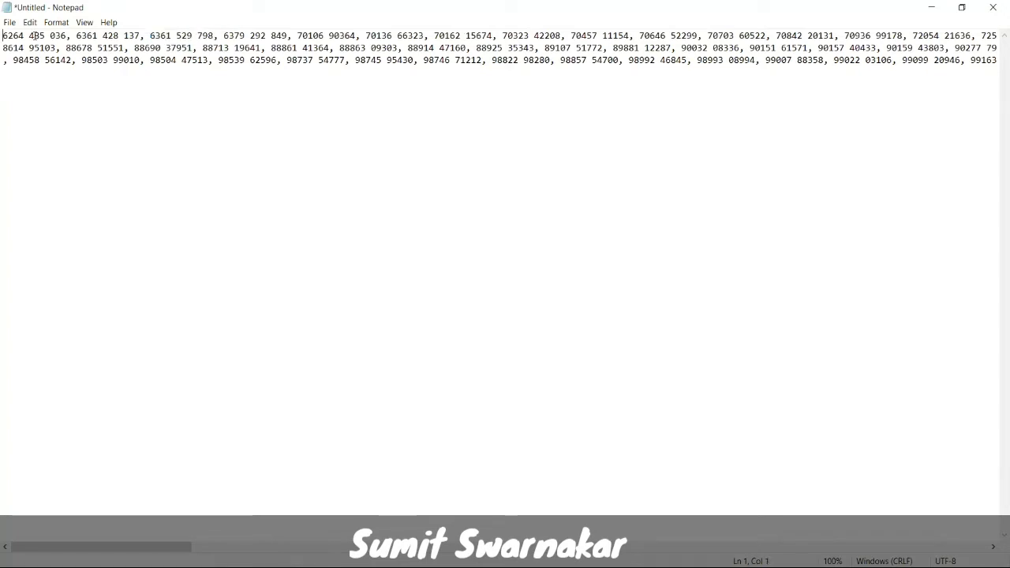
pyautogui.hotkey('ctrl', 'f')
pyautogui.press('BackSpace')
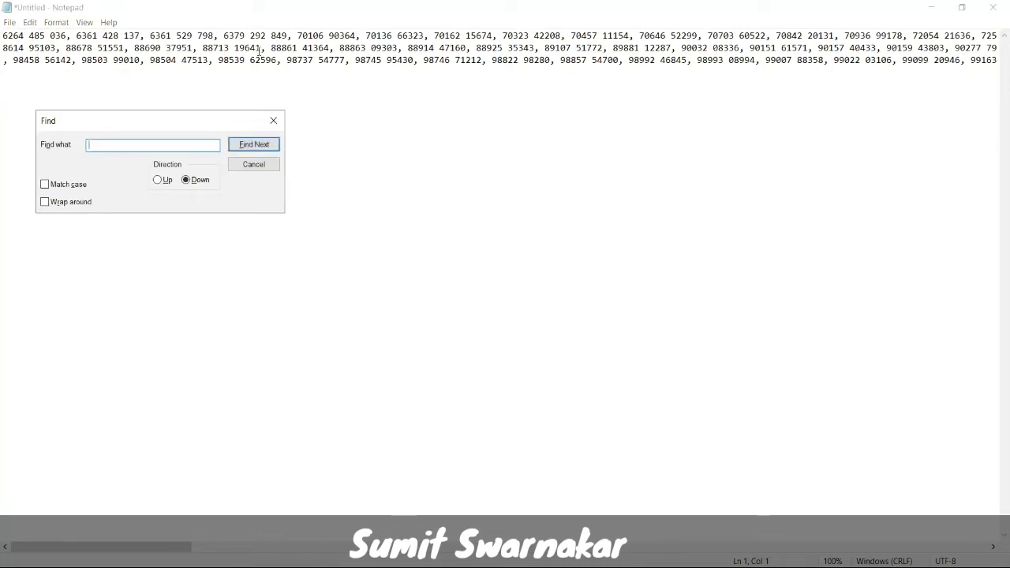
# - Replace all spaces with nothing, leaving ten-digit numbers separated only by commas
pyautogui.click(259, 164)
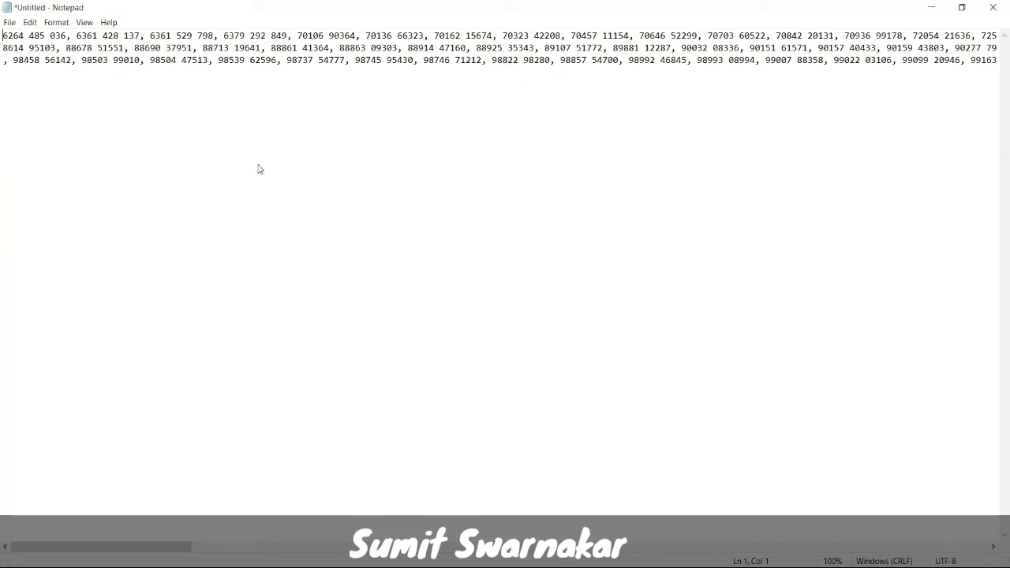
pyautogui.hotkey('ctrl', 'h')
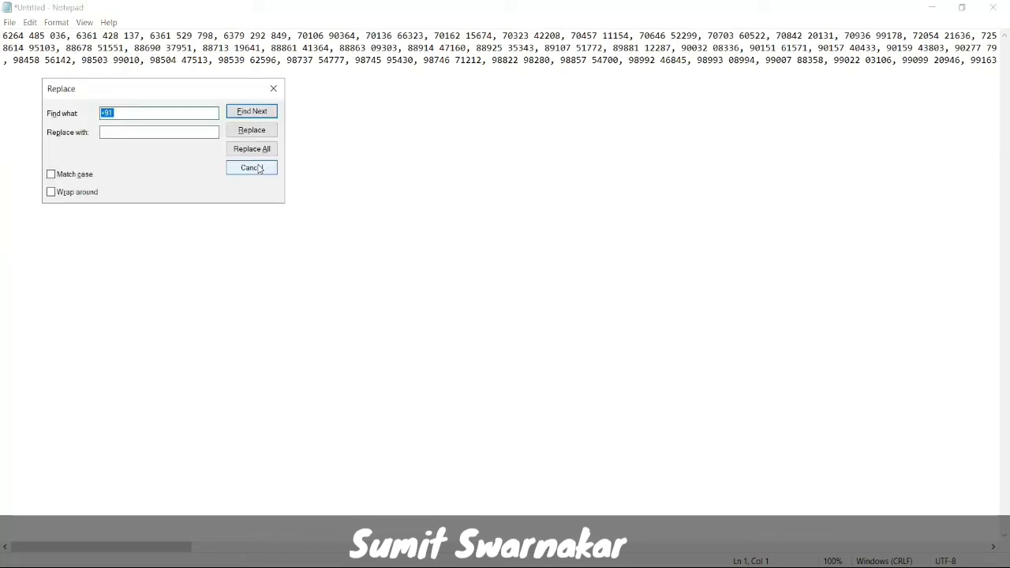
pyautogui.press('BackSpace')
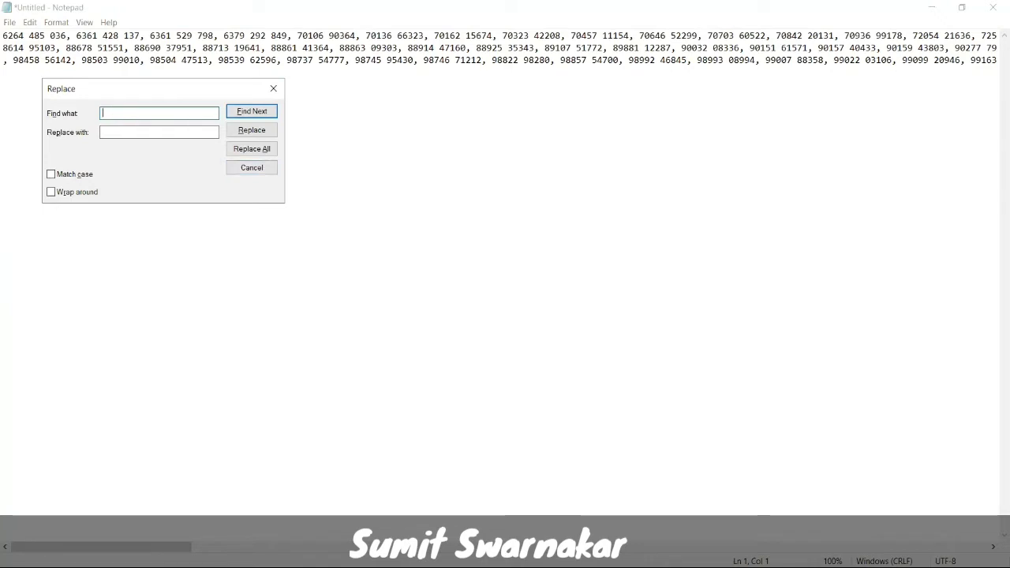
pyautogui.click(139, 132)
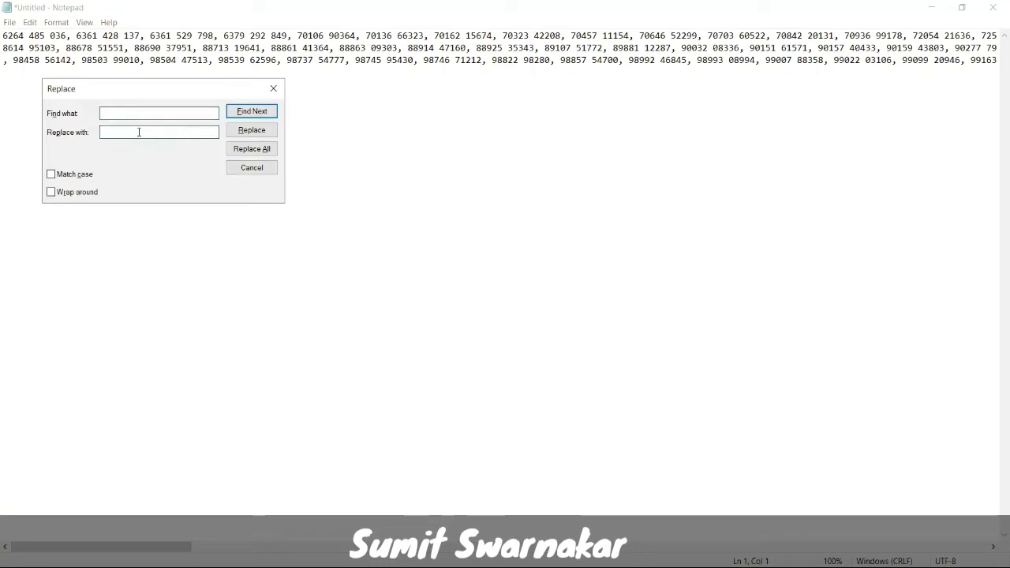
pyautogui.click(260, 151)
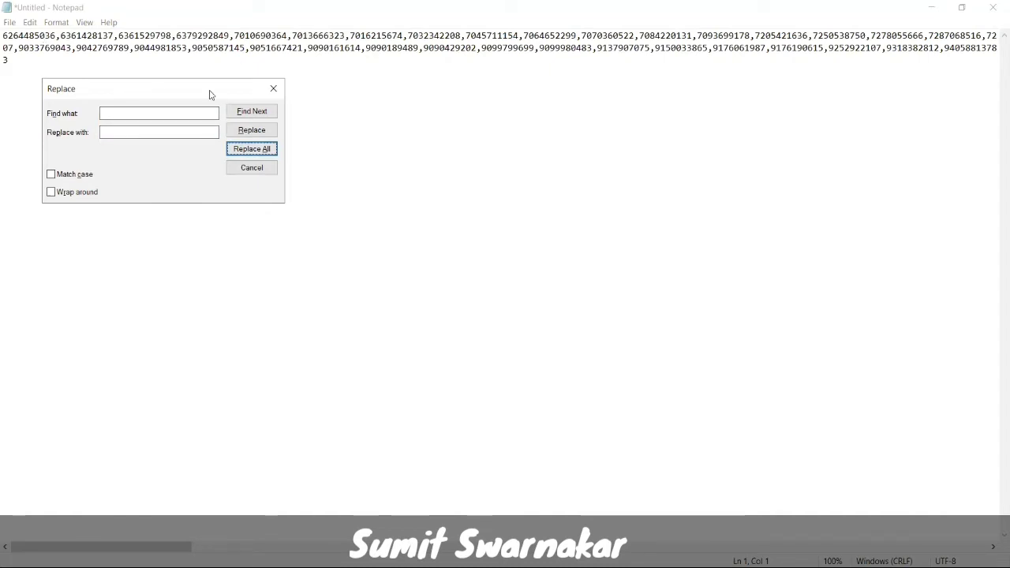
pyautogui.click(275, 88)
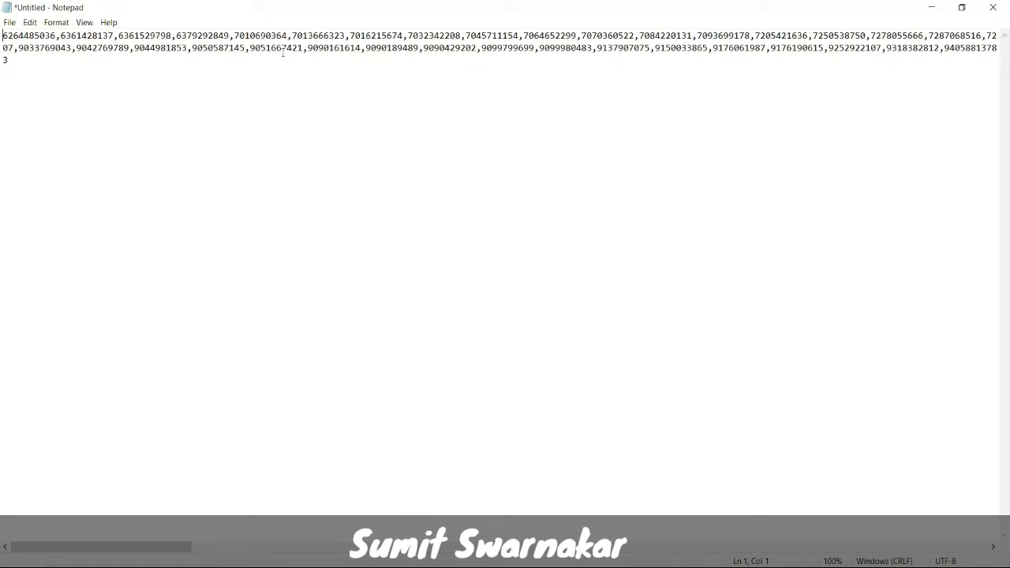
pyautogui.moveTo(286, 35); pyautogui.dragTo(290, 35)
pyautogui.click(292, 69)
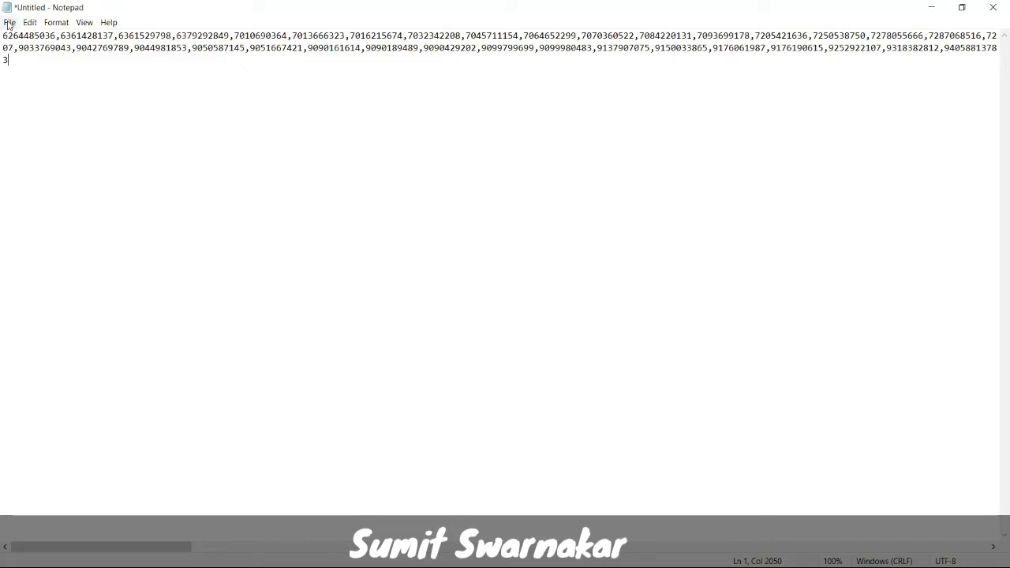
# - Browse the File and Edit menus, then begin saving the list as a new file
pyautogui.click(10, 23)
pyautogui.press('Right')
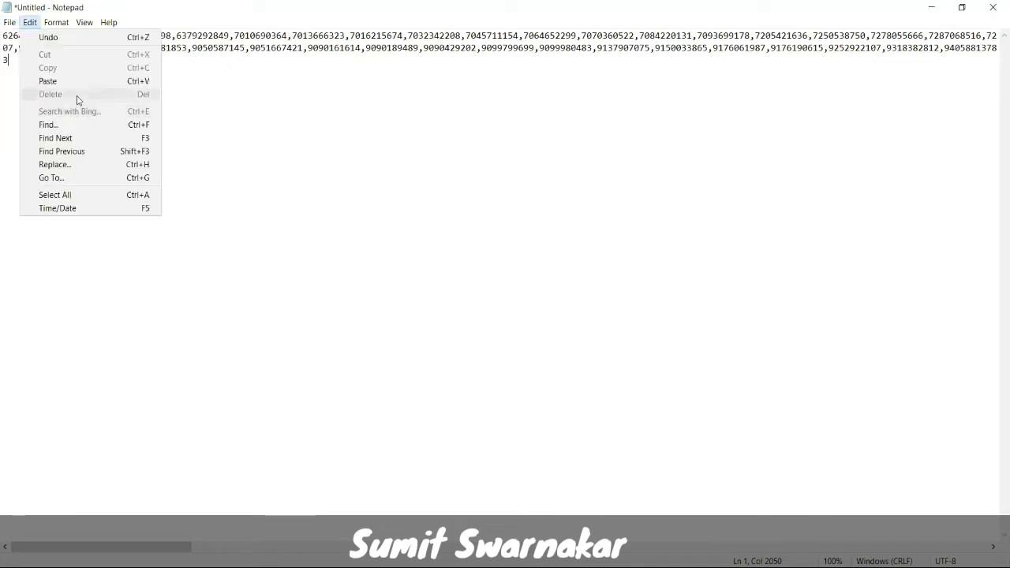
pyautogui.click(12, 92)
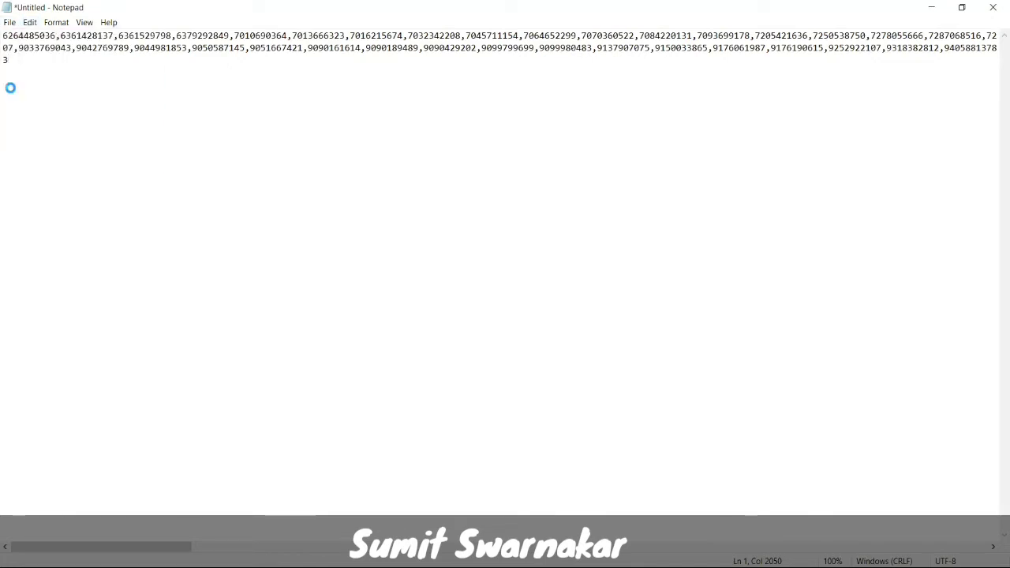
pyautogui.hotkey('ctrl', 's')
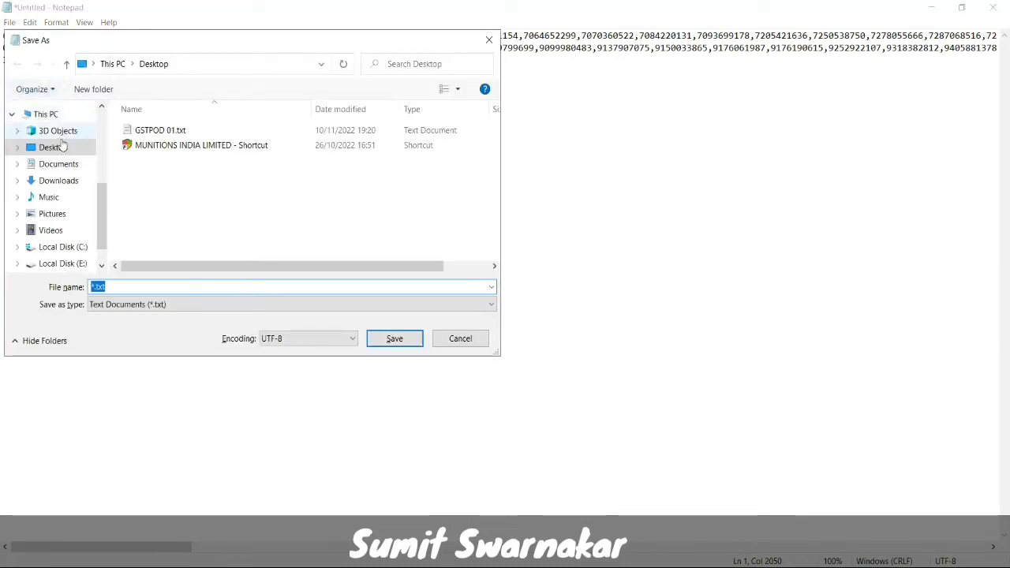
# - Save the number list on the Desktop as test.txt
pyautogui.doubleClick(124, 286)
pyautogui.press('BackSpace')
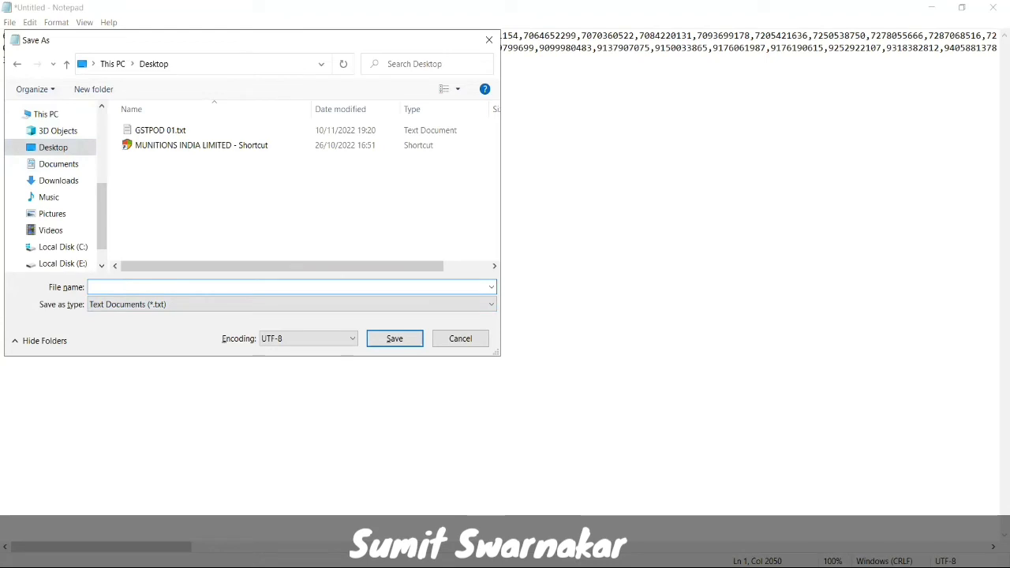
pyautogui.write('test')
pyautogui.click(397, 341)
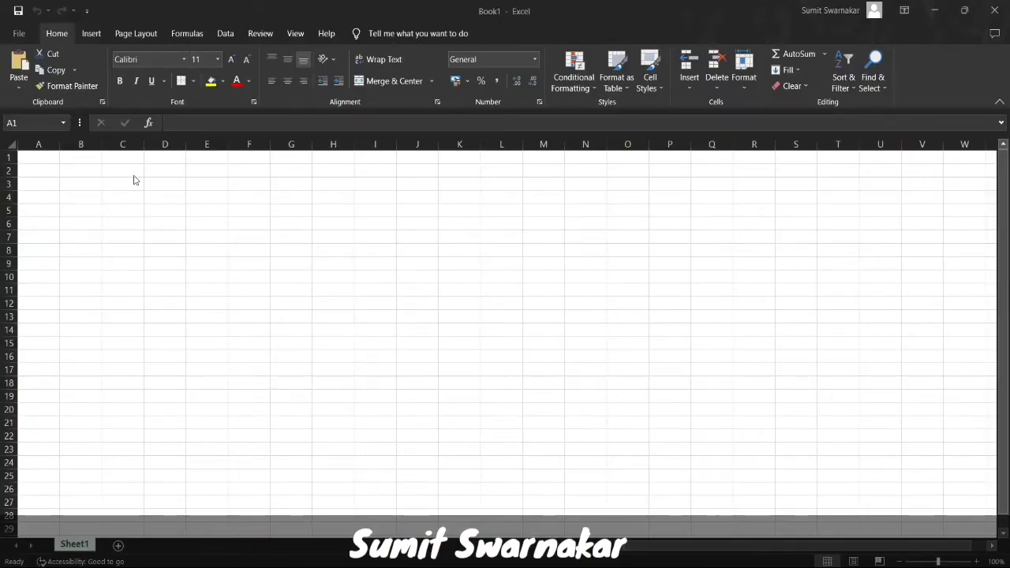
pyautogui.click(48, 160)
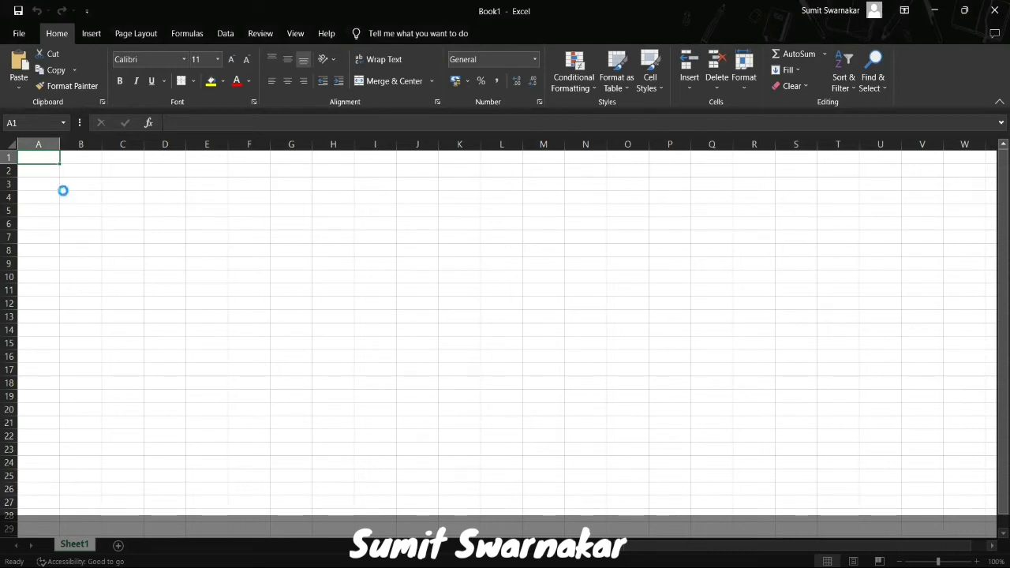
pyautogui.hotkey('ctrl', 'v')
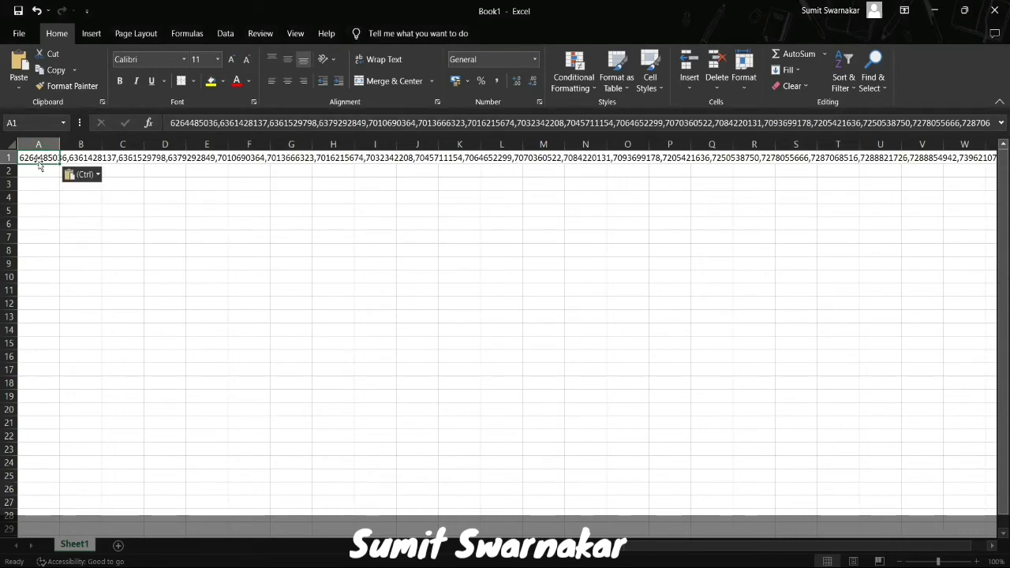
pyautogui.click(315, 237)
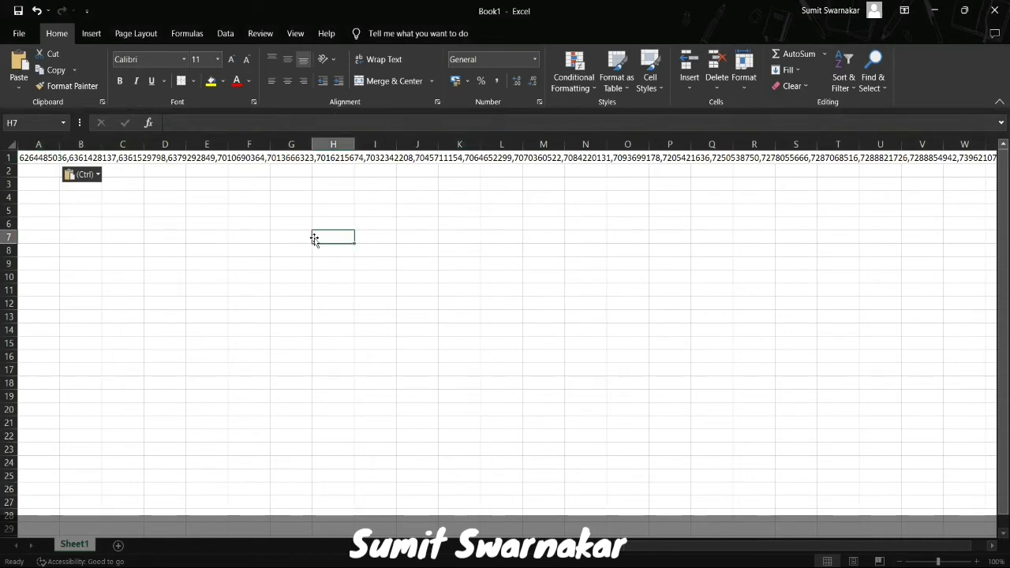
pyautogui.click(32, 158)
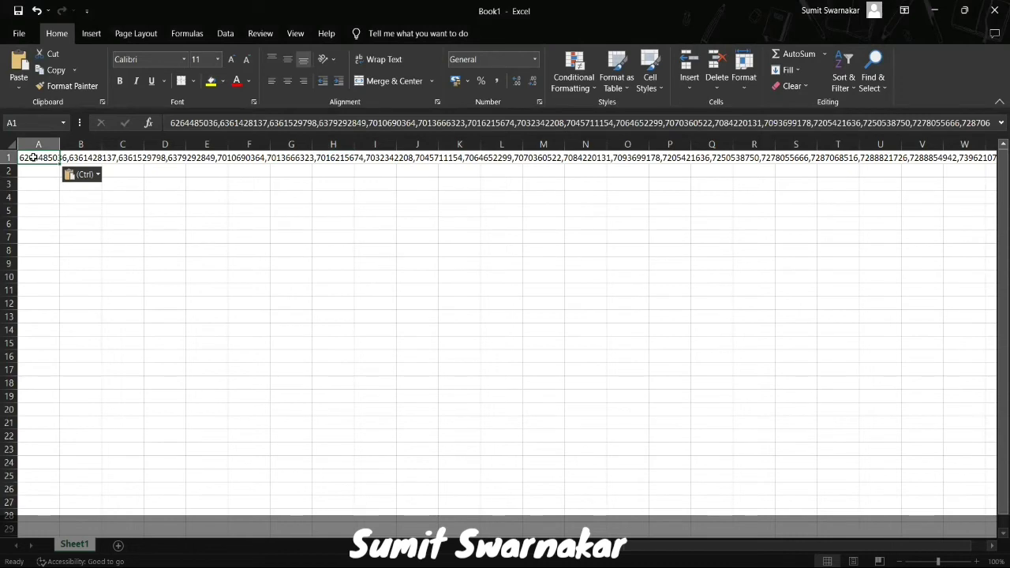
pyautogui.press('Delete')
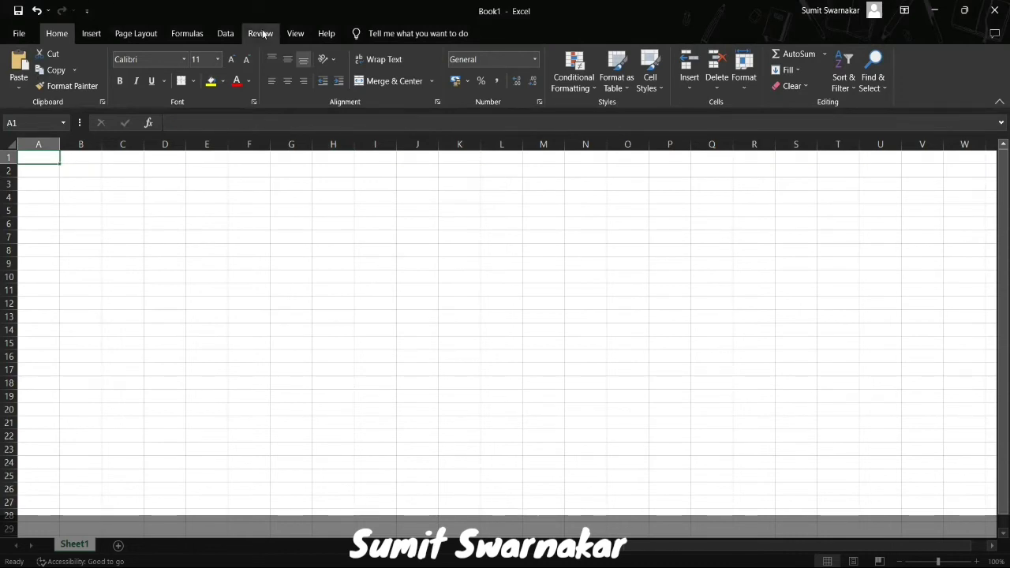
# - Import test.txt from the Desktop using Data > From Text
pyautogui.click(218, 35)
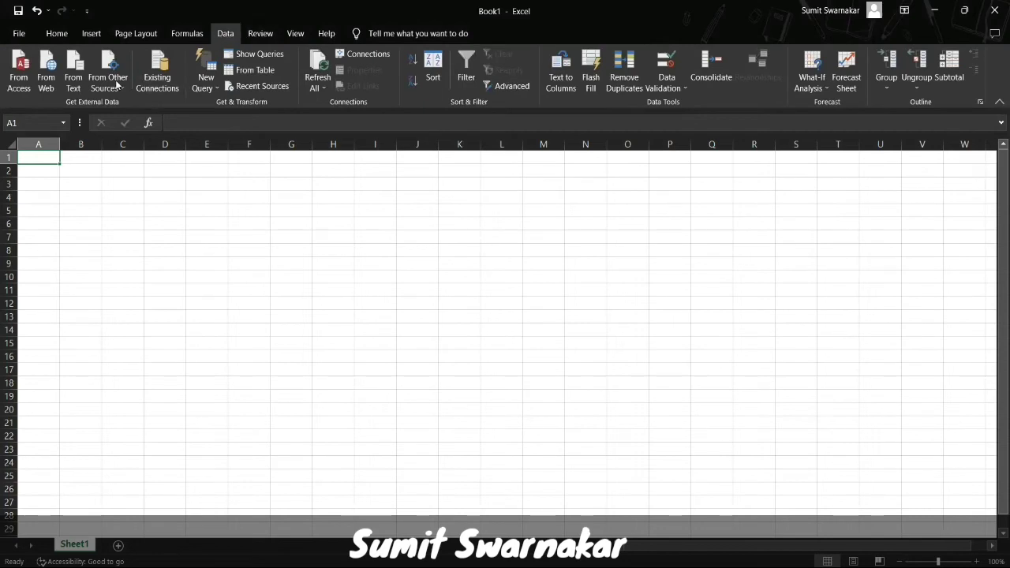
pyautogui.click(74, 73)
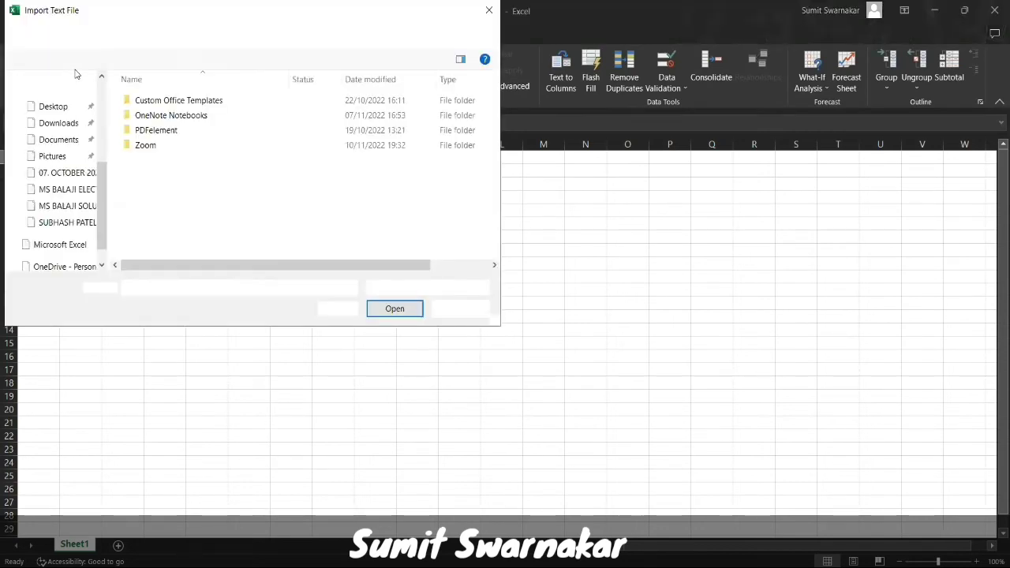
pyautogui.click(53, 140)
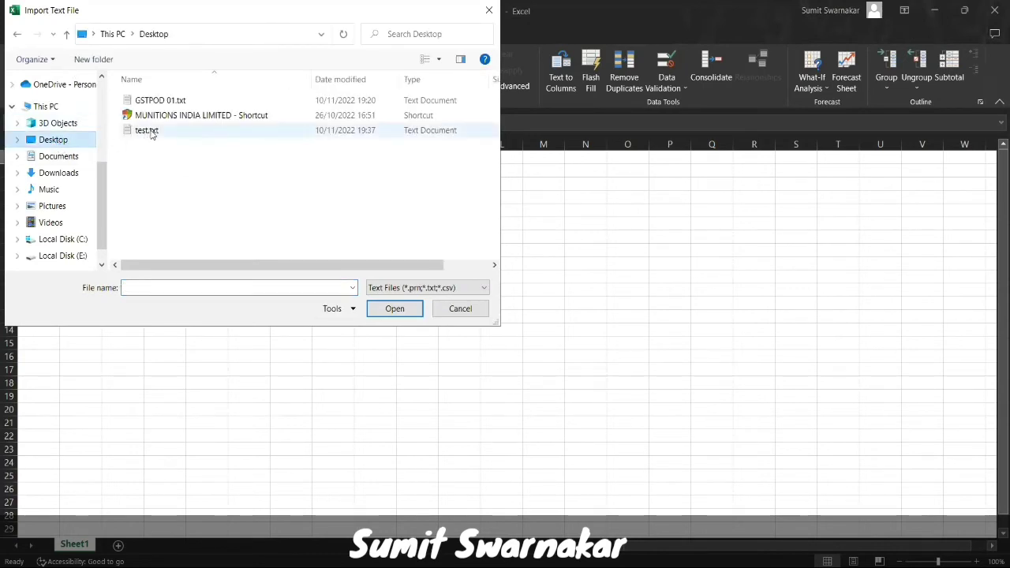
pyautogui.click(147, 133)
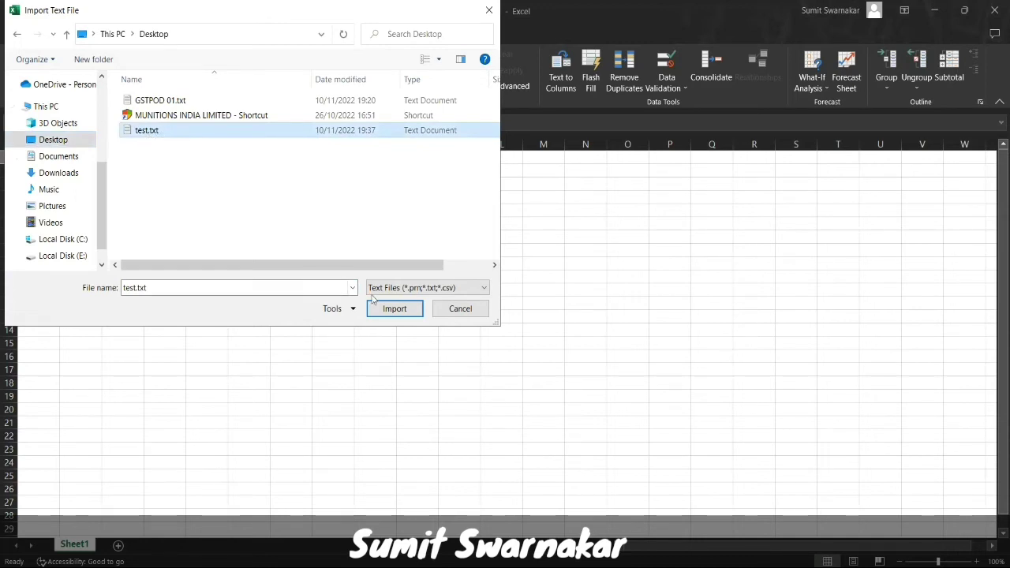
pyautogui.click(392, 308)
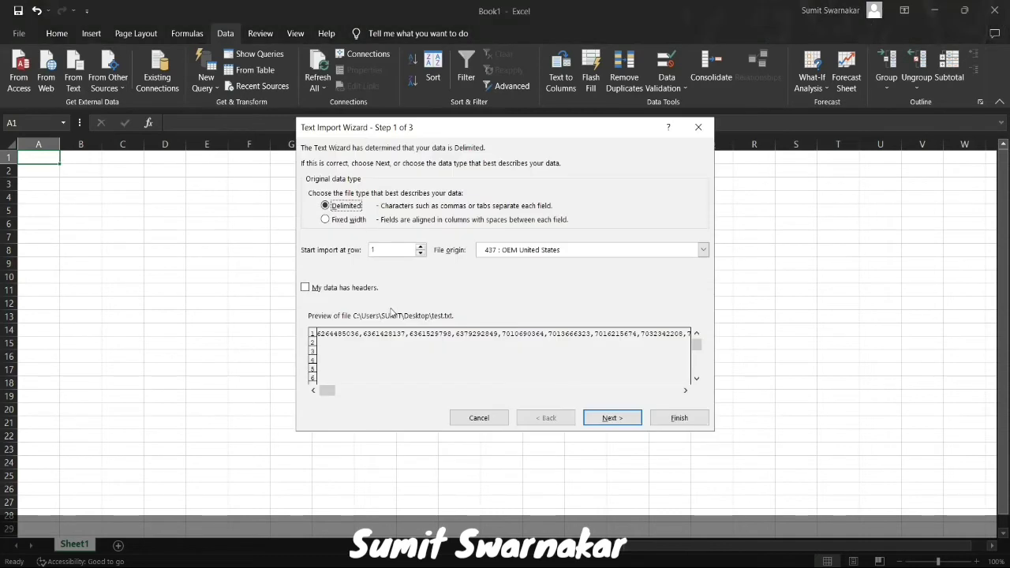
# - Import the text as comma-delimited data into the existing worksheet at $A$1
pyautogui.click(616, 417)
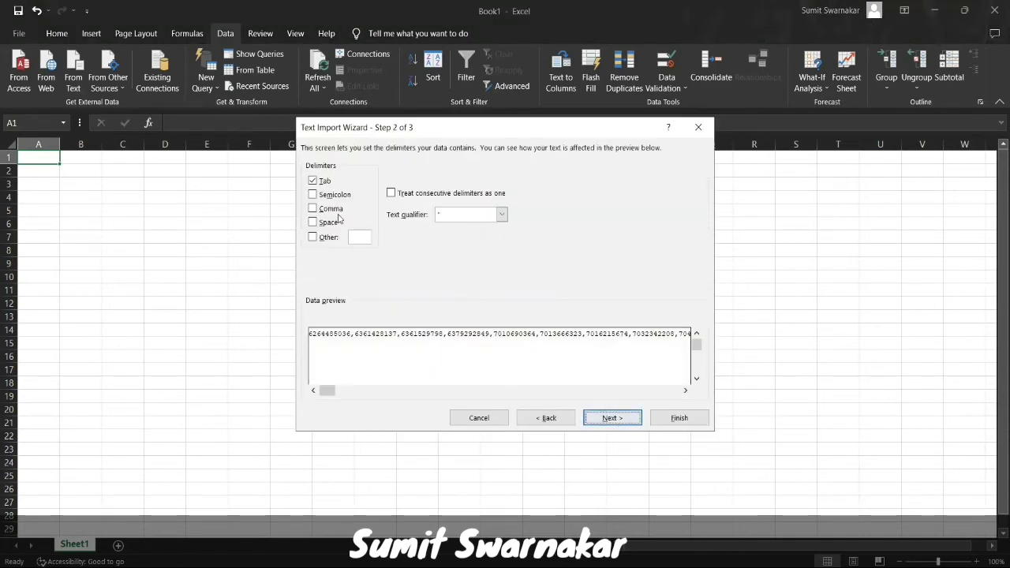
pyautogui.click(312, 209)
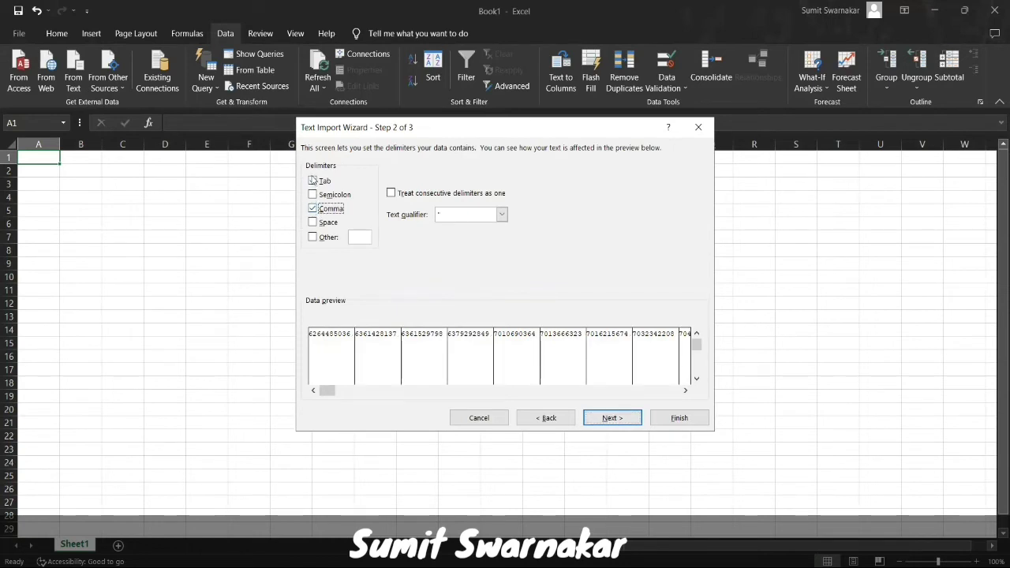
pyautogui.click(313, 182)
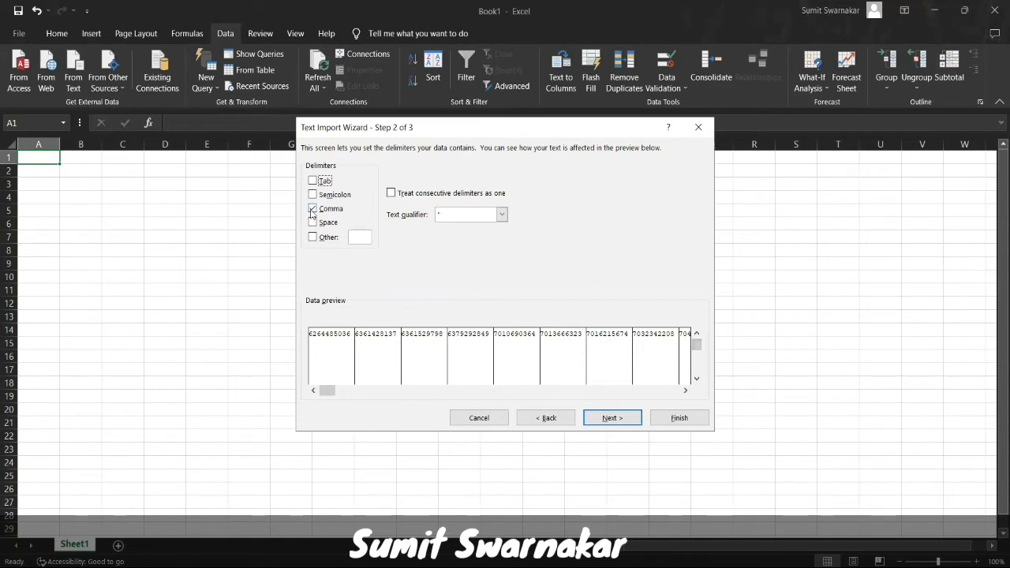
pyautogui.click(610, 419)
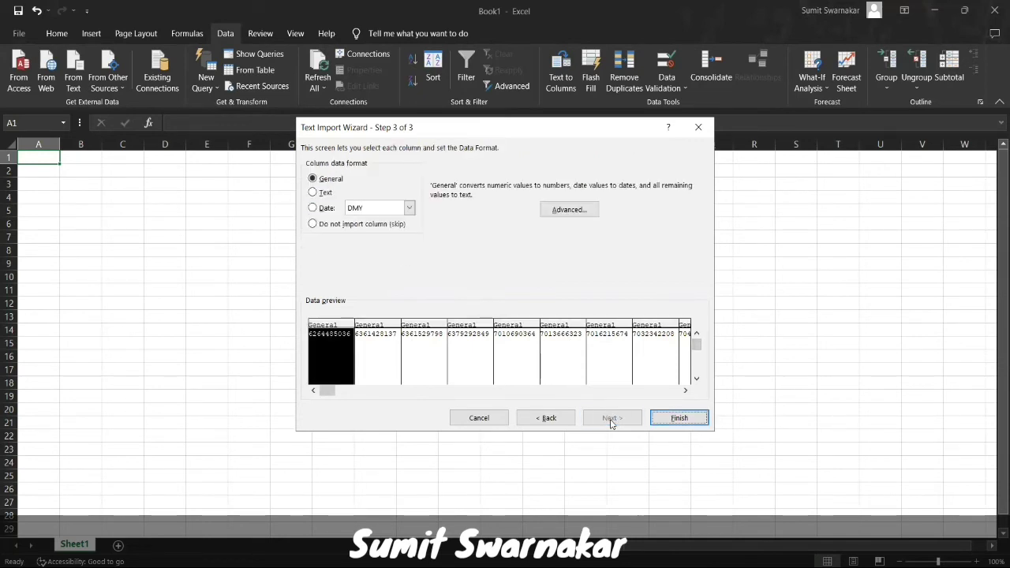
pyautogui.click(679, 419)
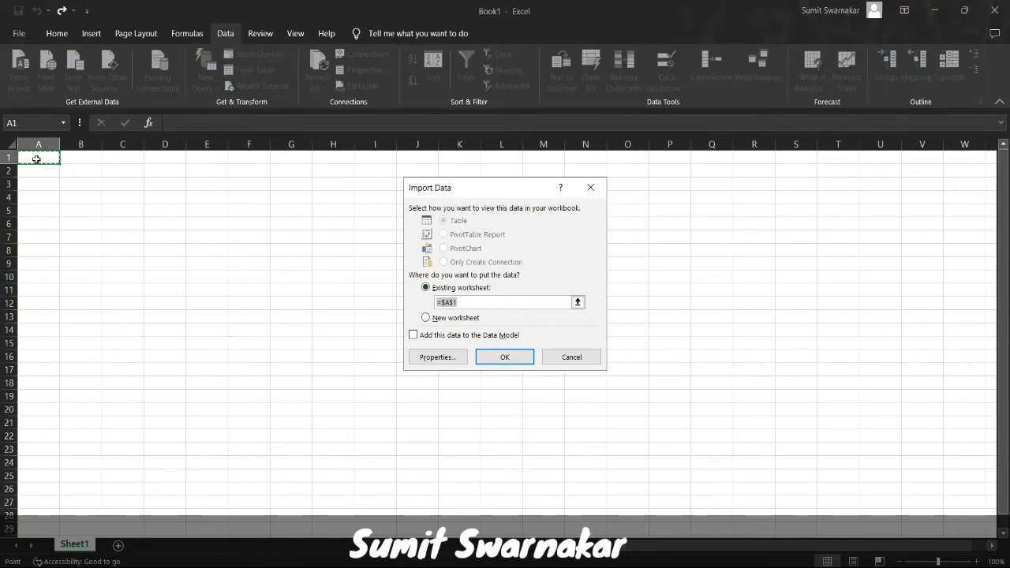
pyautogui.click(491, 357)
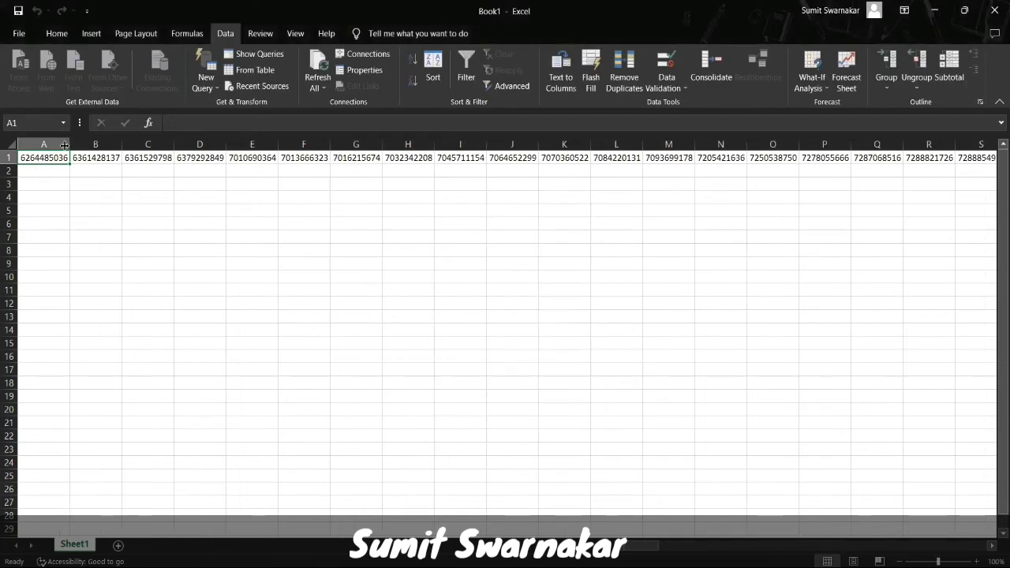
# - Check the imported numbers cell by cell across row 1 and down column A
pyautogui.press('Right')
pyautogui.press('Right')
pyautogui.press('Right')
pyautogui.press('Right')
pyautogui.press('Right')
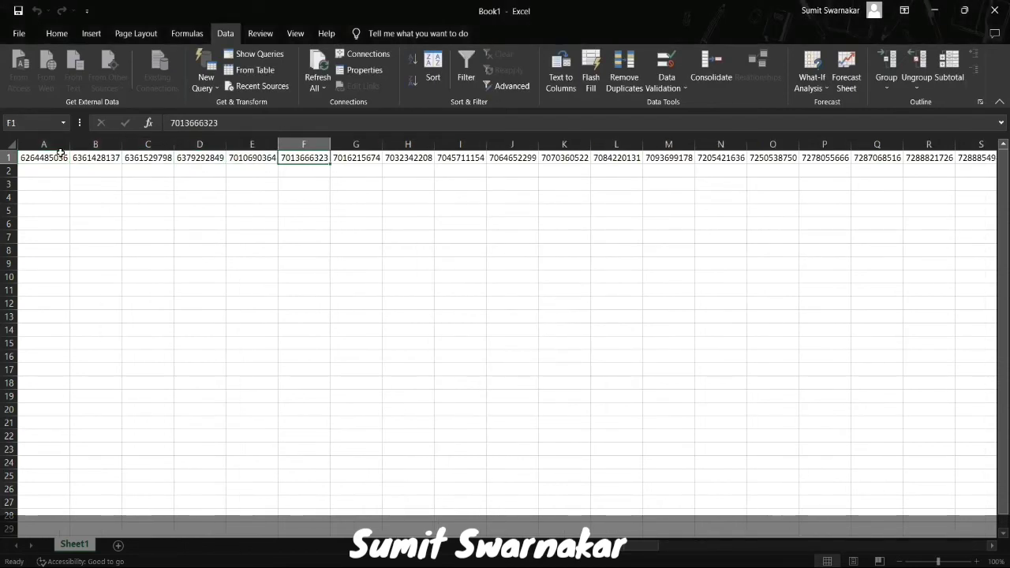
pyautogui.press('Right')
pyautogui.press('Left')
pyautogui.press('Left')
pyautogui.press('Left')
pyautogui.press('Left')
pyautogui.press('Left')
pyautogui.press('Left')
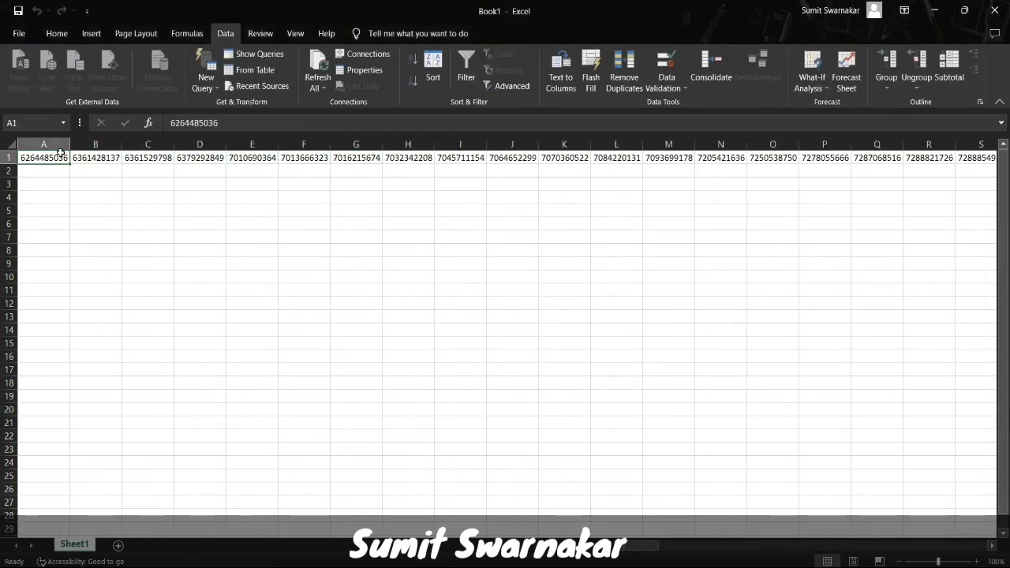
pyautogui.press('Right')
pyautogui.press('Right')
pyautogui.press('Right')
pyautogui.press('Left')
pyautogui.press('Left')
pyautogui.press('Left')
pyautogui.hotkey('shift', 'Down')
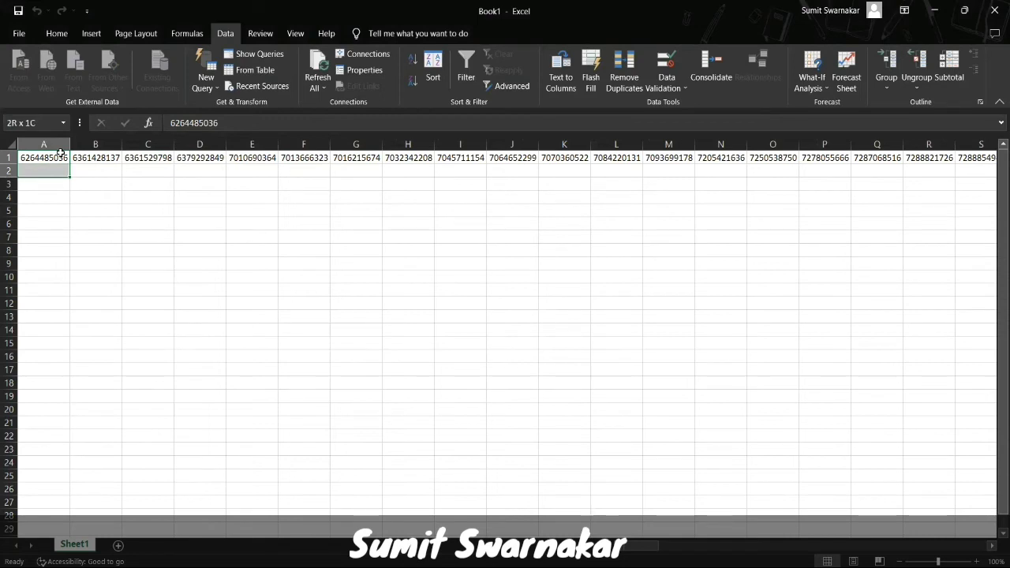
pyautogui.hotkey('shift', 'Down')
pyautogui.hotkey('shift', 'Down')
pyautogui.hotkey('shift', 'Down')
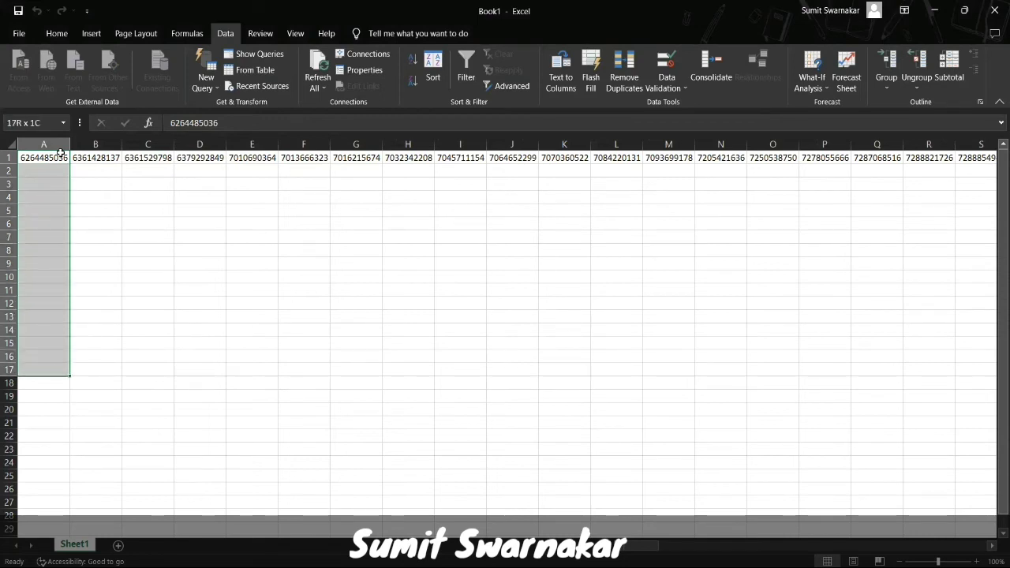
# - Select row 1 from A1 through GE1 and copy it
pyautogui.click(56, 156)
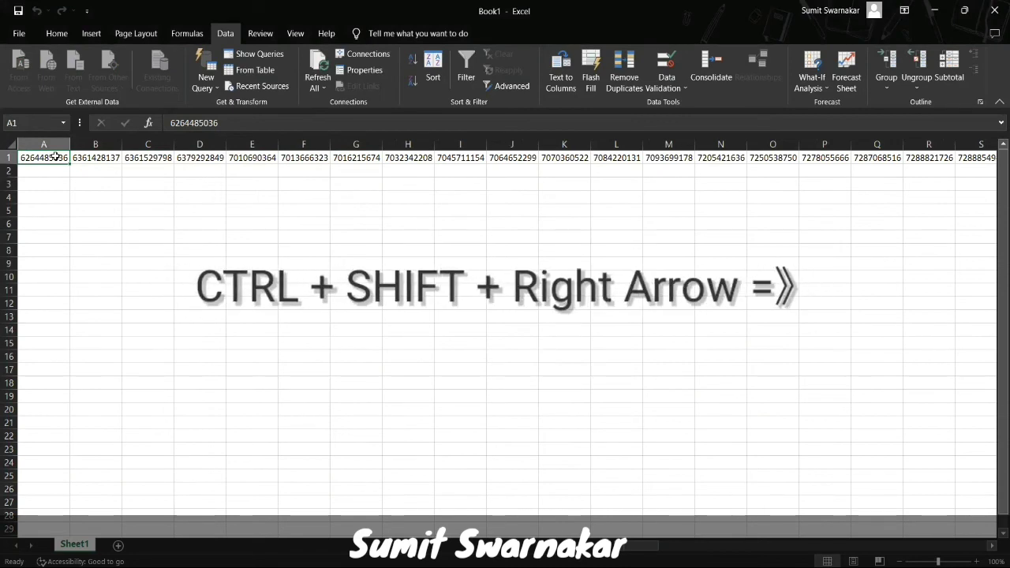
pyautogui.hotkey('ctrl', 'shift', 'Right')
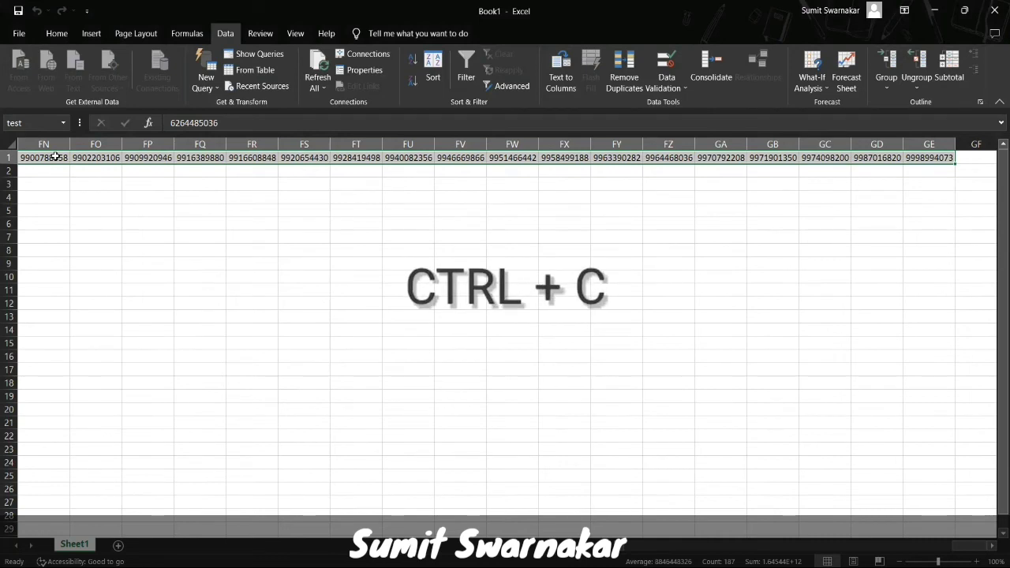
pyautogui.hotkey('ctrl', 'c')
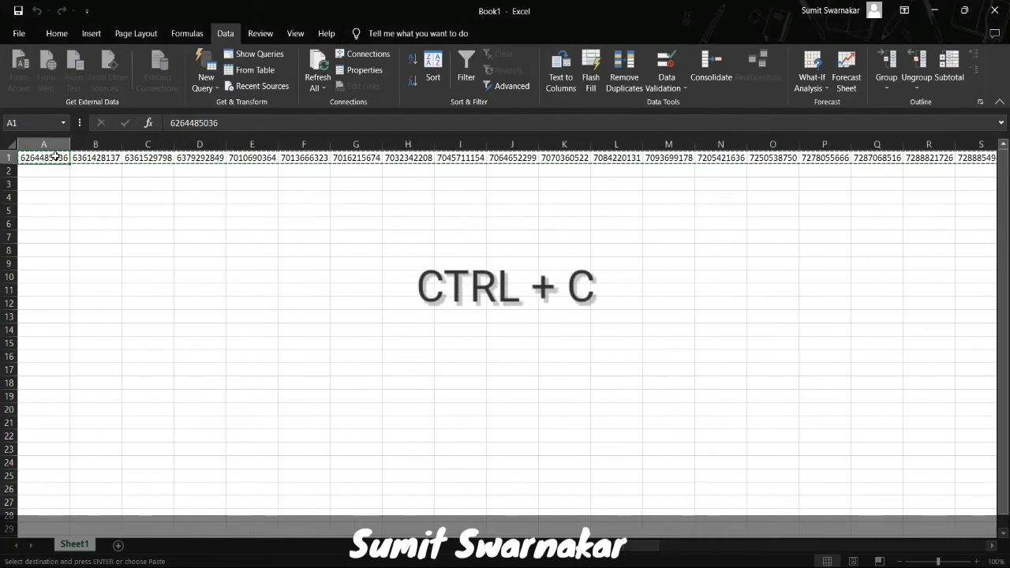
pyautogui.press('Down')
pyautogui.press('Down')
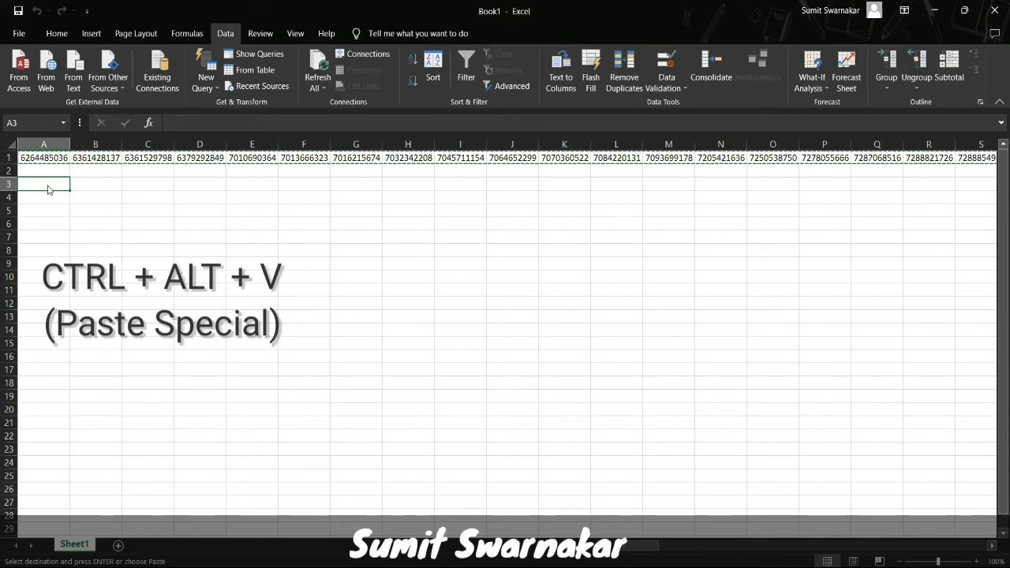
# - Paste the copied row with Transpose so the phone numbers run down column A from A3
pyautogui.hotkey('ctrl', 'alt', 'v')
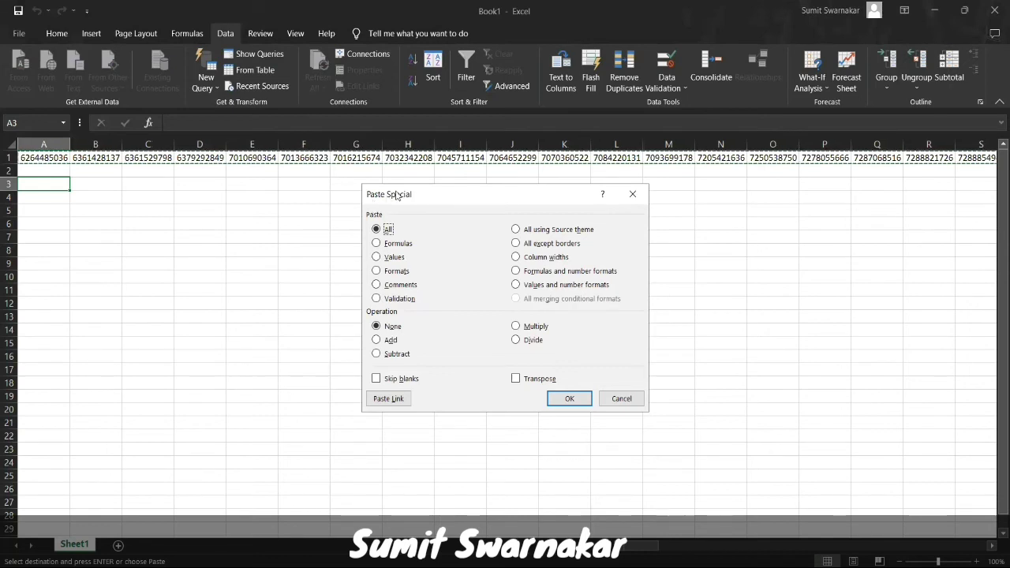
pyautogui.click(515, 381)
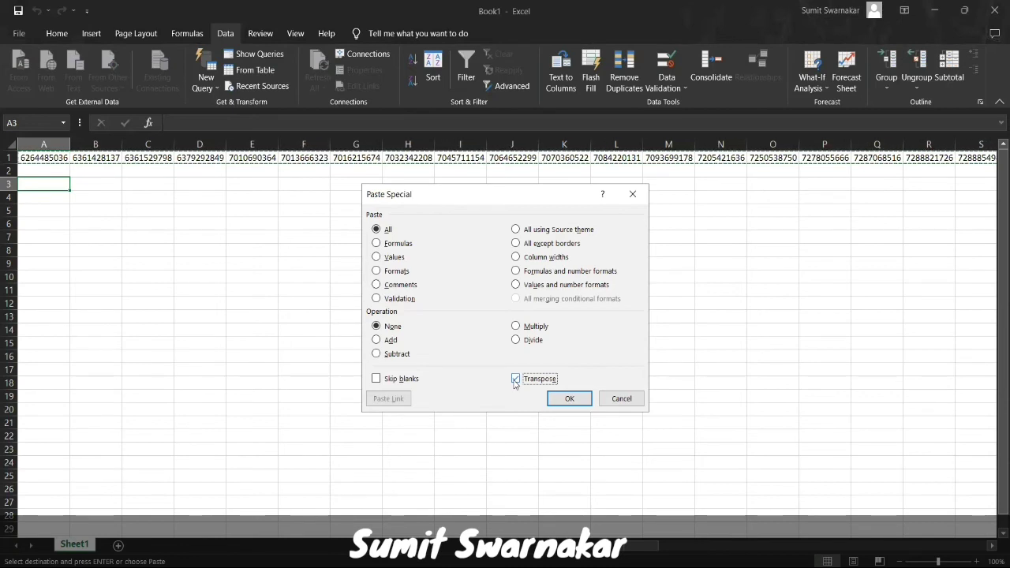
pyautogui.click(570, 399)
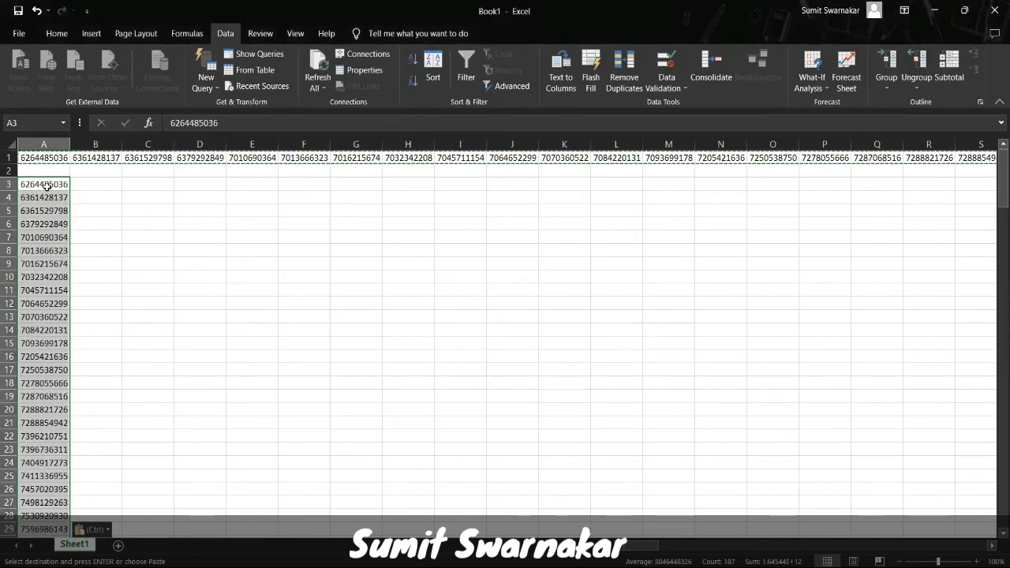
pyautogui.press('Down')
pyautogui.press('Down')
pyautogui.press('Down')
pyautogui.press('Down')
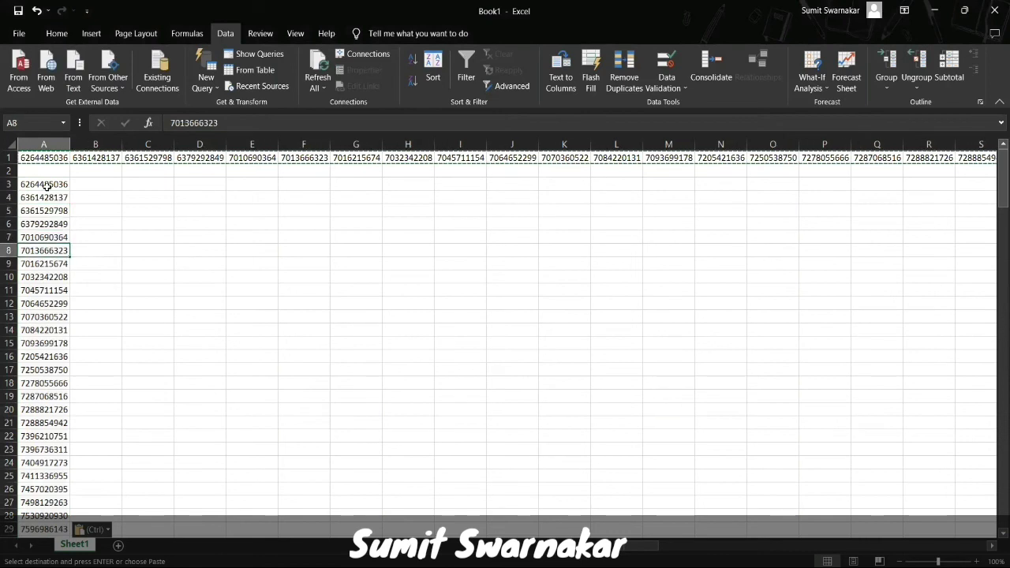
pyautogui.press('Down')
pyautogui.press('Down')
pyautogui.press('Up')
pyautogui.press('Up')
pyautogui.press('Up')
pyautogui.press('Up')
pyautogui.press('Up')
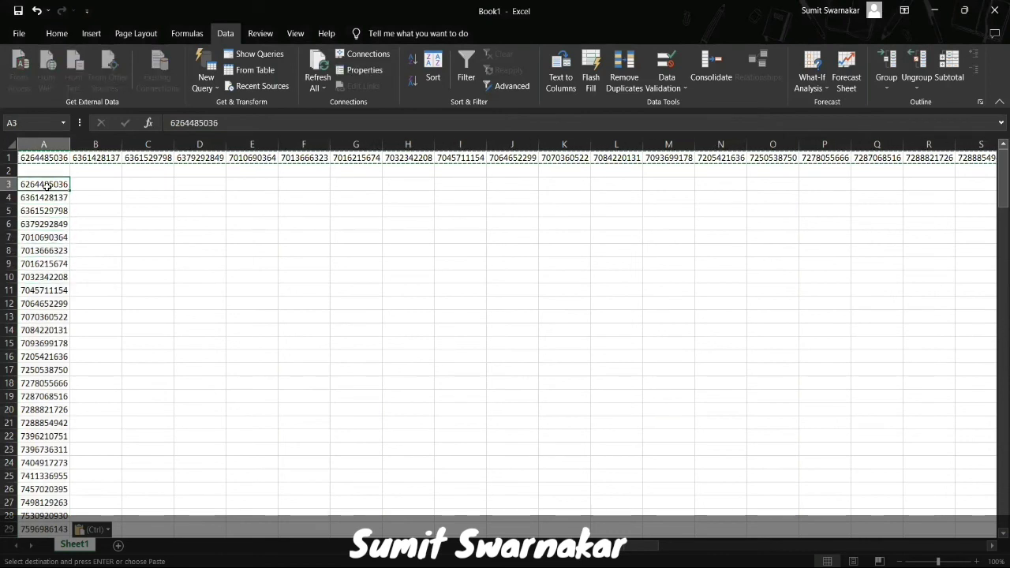
# - Delete the horizontal numbers in row 1 and their linked import query
pyautogui.click(9, 158)
pyautogui.press('Delete')
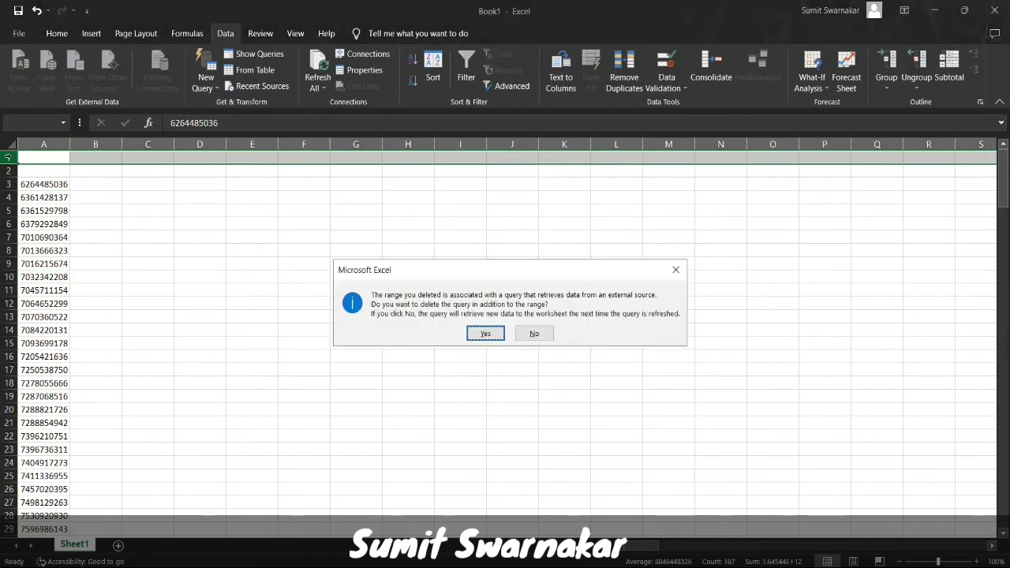
pyautogui.press('Return')
pyautogui.click(46, 194)
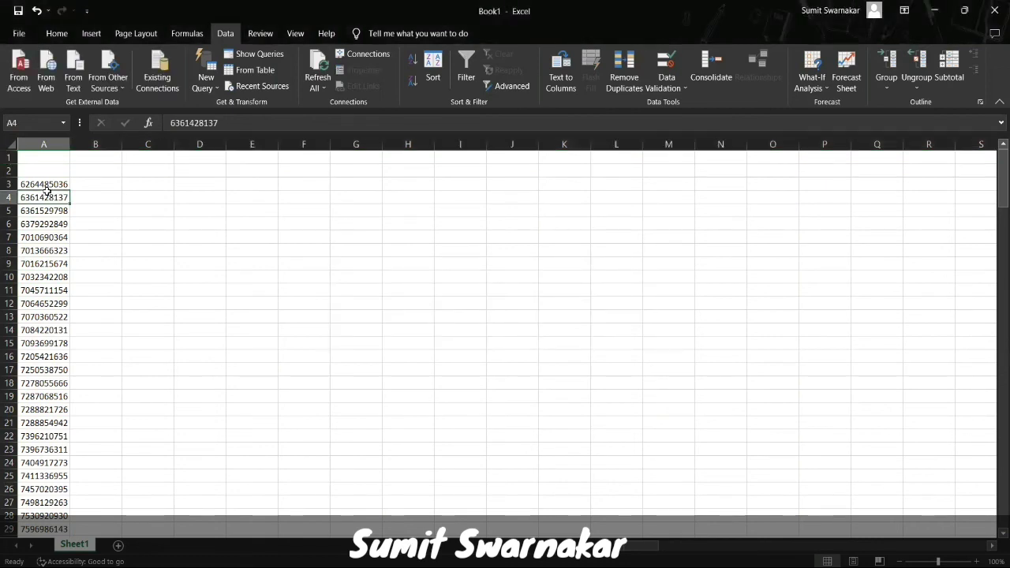
pyautogui.click(45, 183)
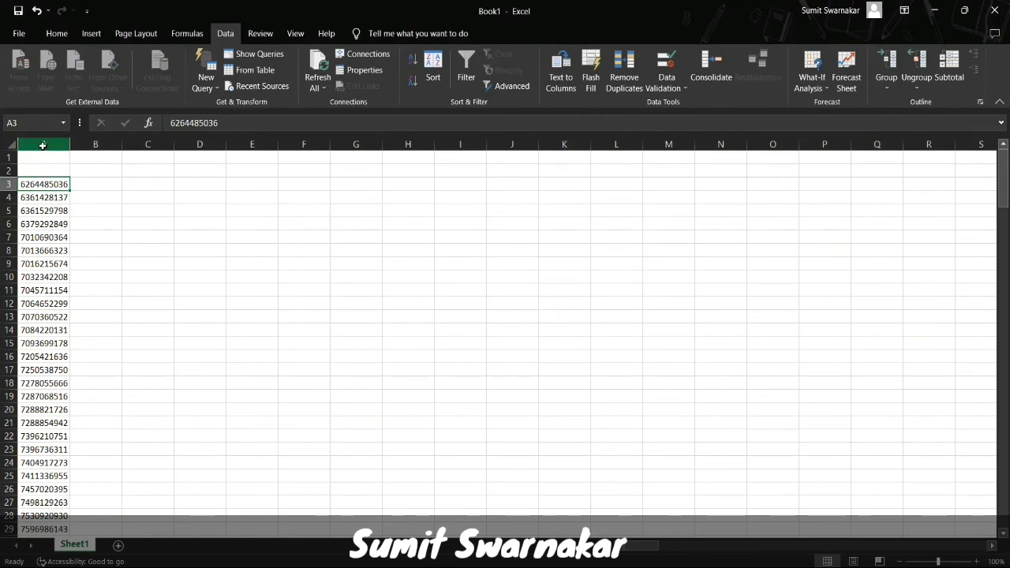
# - Run Remove Duplicates on column A, leaving 188 unique phone numbers
pyautogui.click(42, 145)
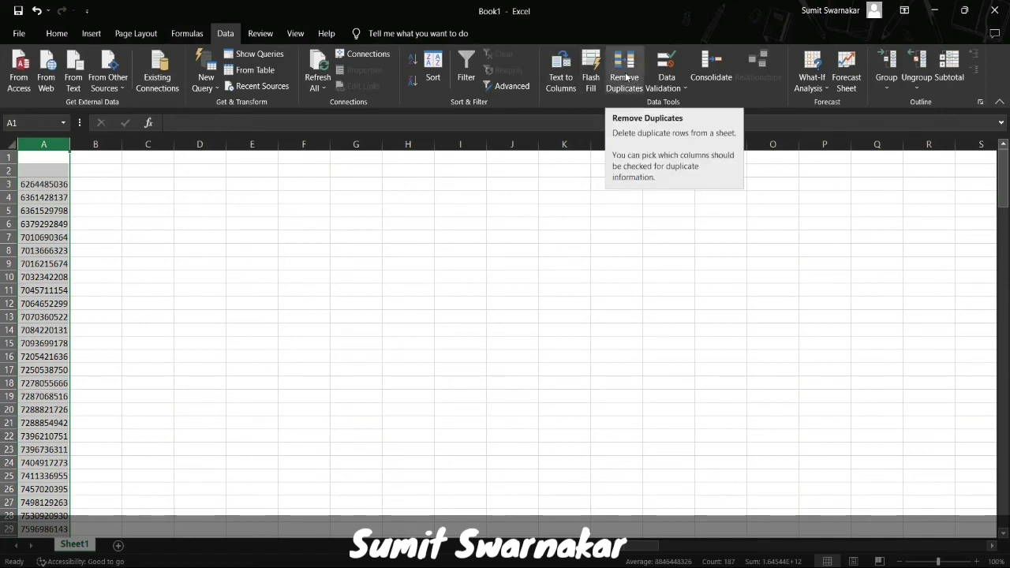
pyautogui.click(625, 77)
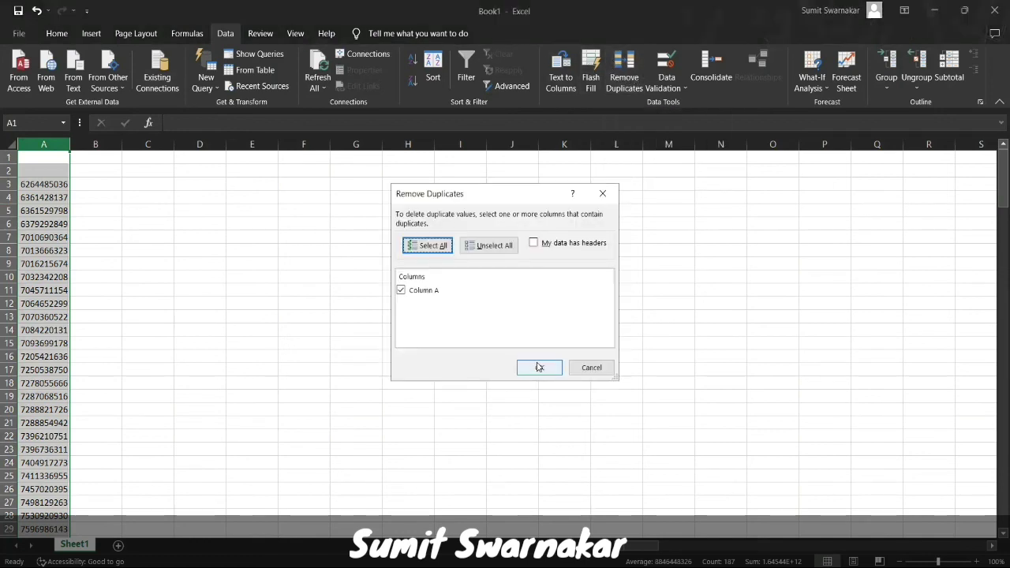
pyautogui.click(536, 365)
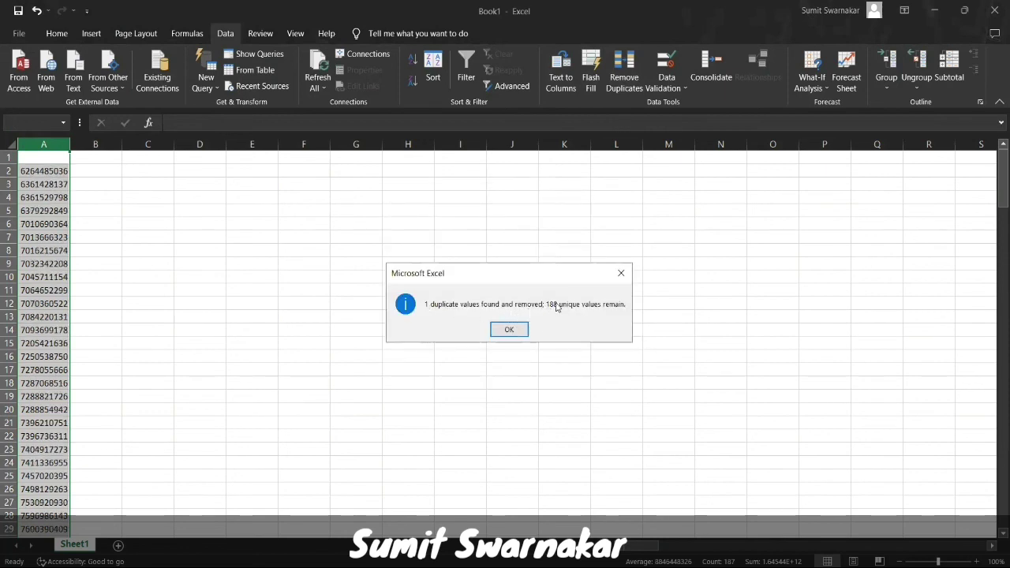
pyautogui.click(510, 330)
pyautogui.click(115, 265)
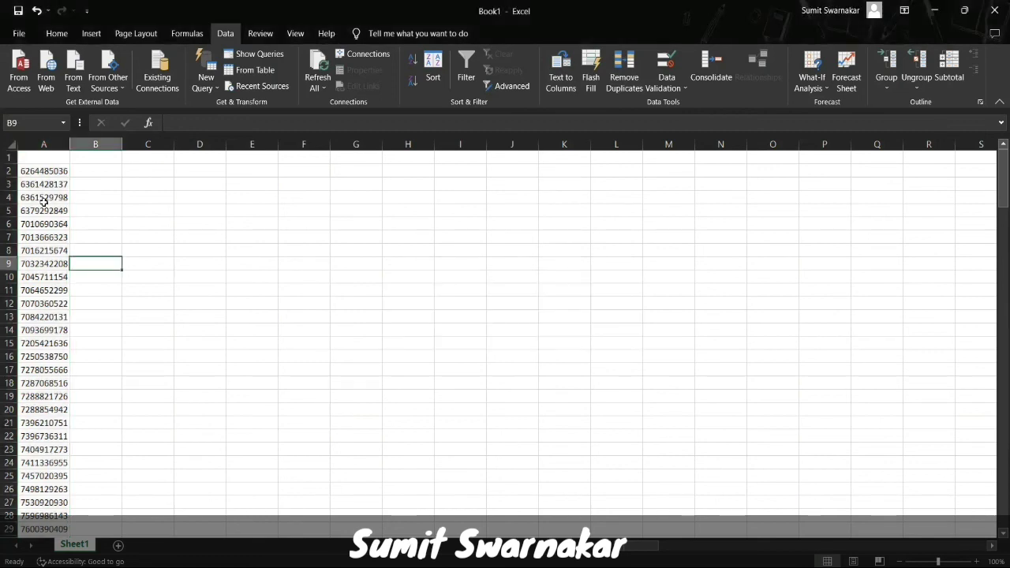
pyautogui.scroll(-3, 44, 203)
pyautogui.scroll(-5, 45, 203)
pyautogui.scroll(-6, 44, 202)
pyautogui.scroll(-3, 44, 203)
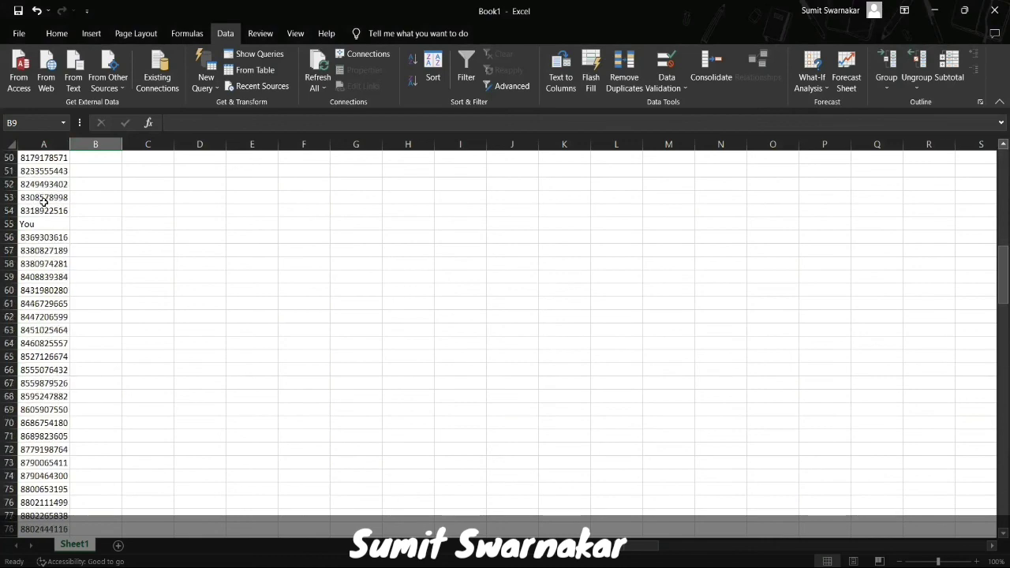
pyautogui.scroll(-2, 44, 203)
pyautogui.scroll(-4, 44, 202)
pyautogui.scroll(-3, 44, 202)
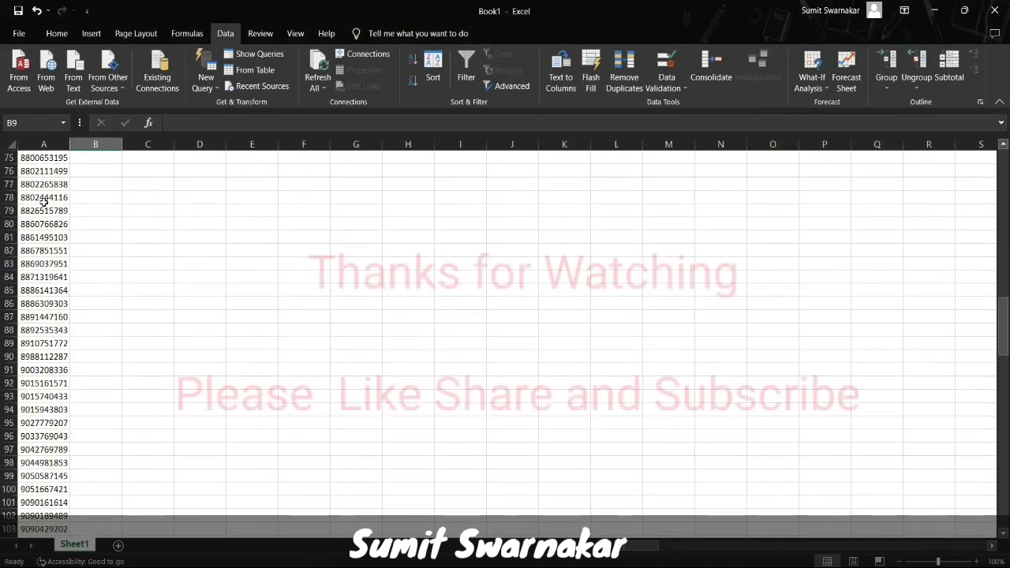